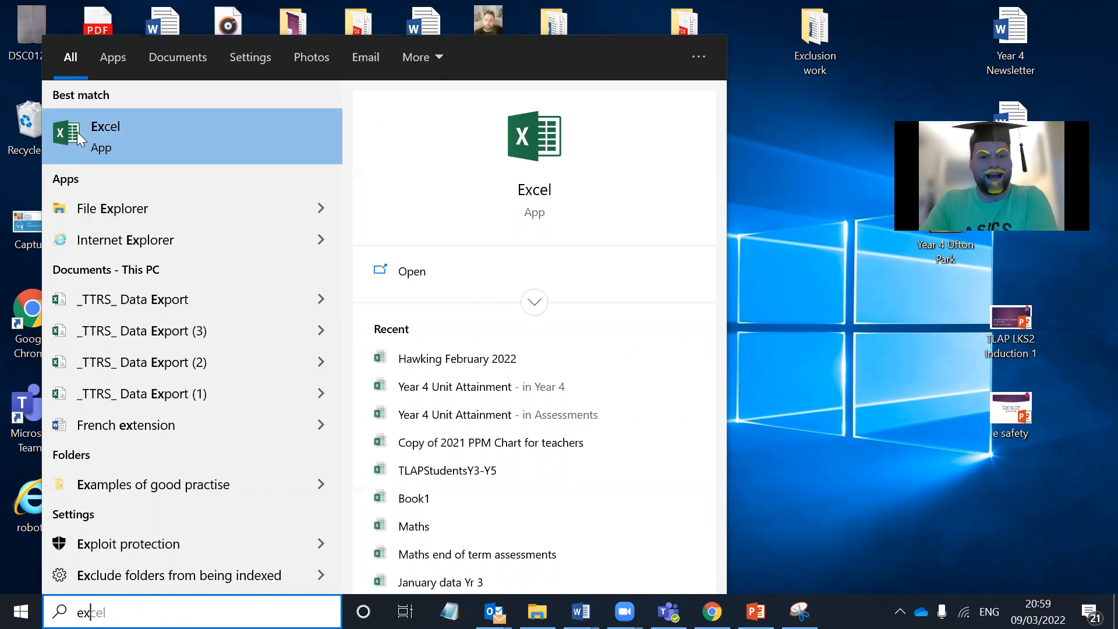
Step: Open Excel, create a blank workbook and maximize its window
{"action": "left_click", "coordinate": [114, 139]}
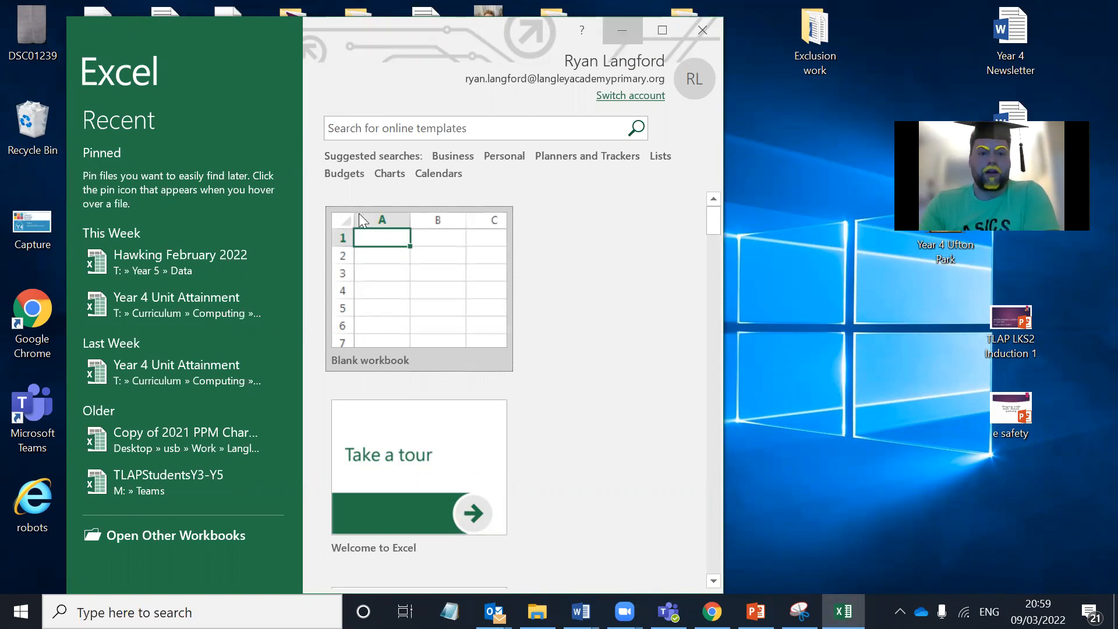
{"action": "left_click", "coordinate": [403, 275]}
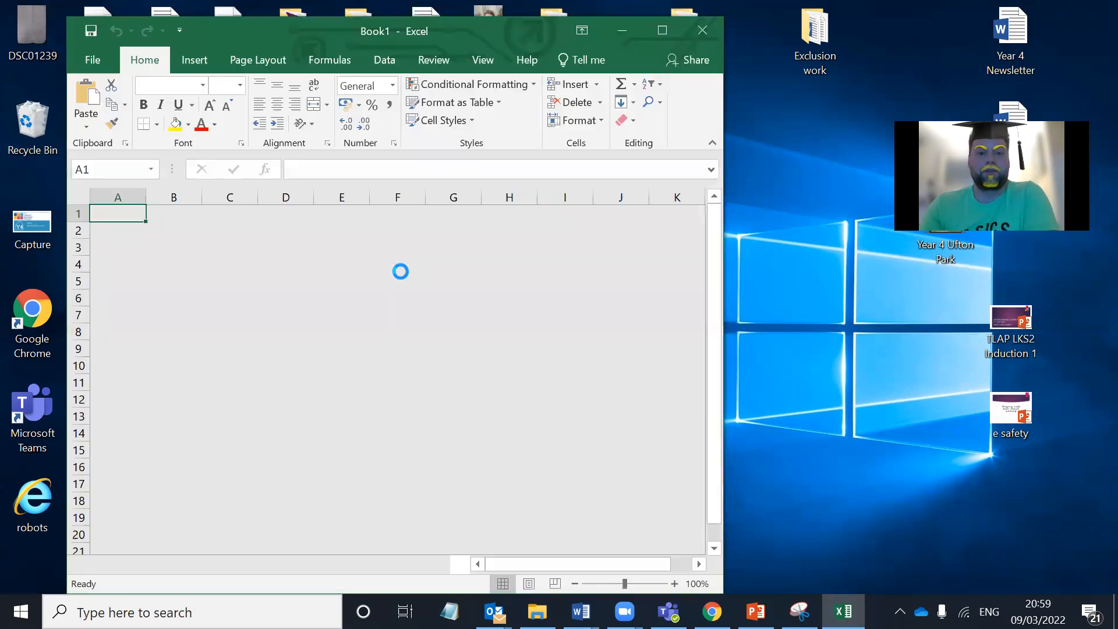
{"action": "left_click", "coordinate": [400, 271]}
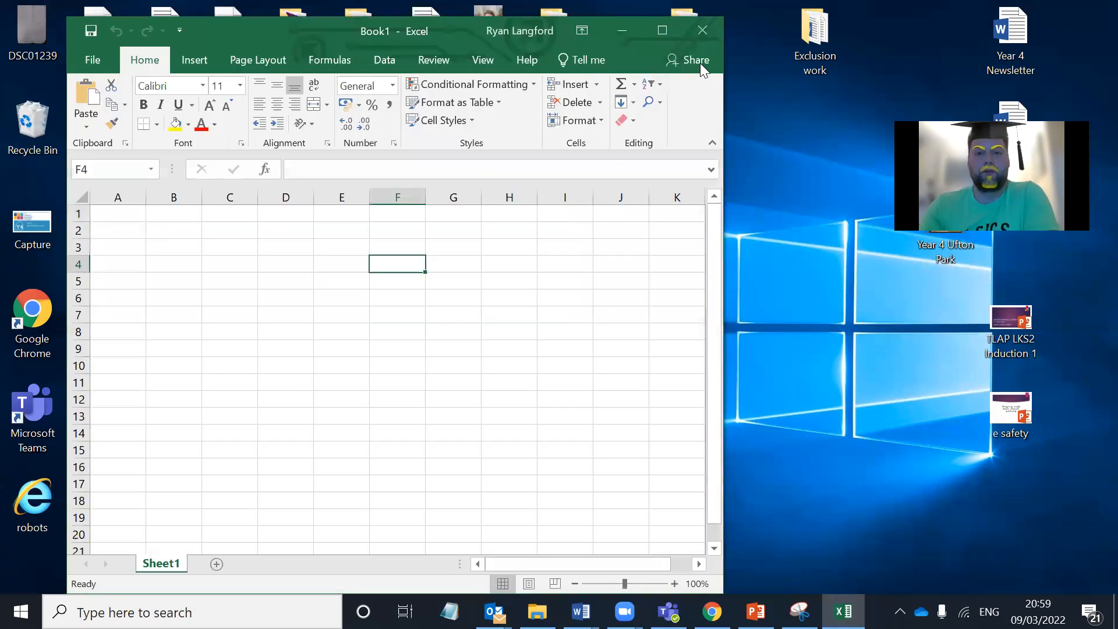
{"action": "left_click", "coordinate": [671, 33]}
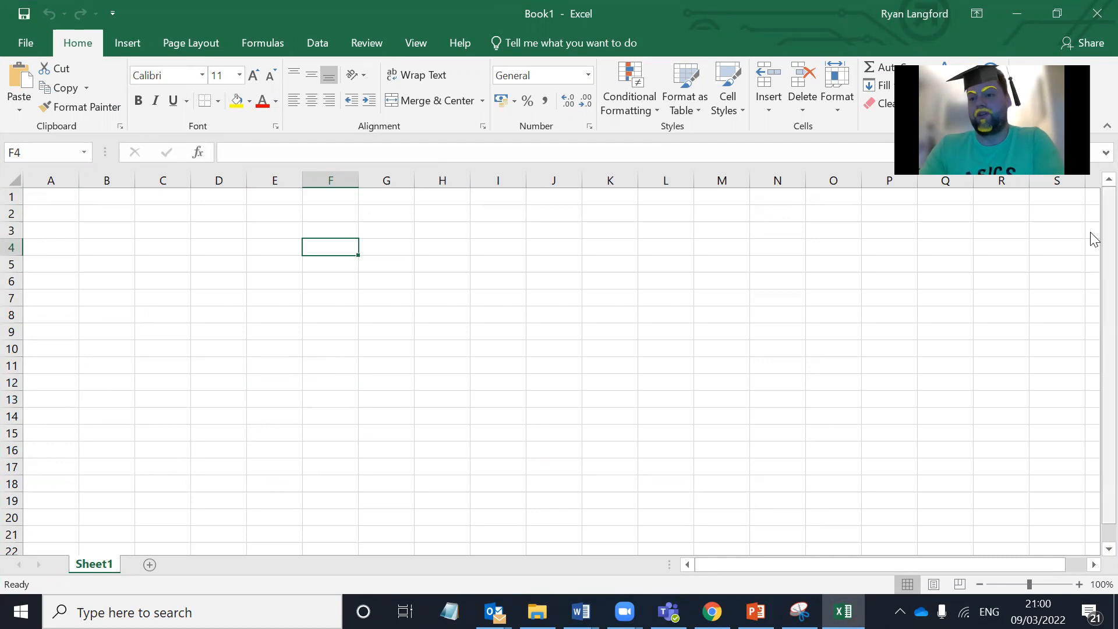
Step: Examine how far the rows of the empty worksheet extend down column A and return to the first row
{"action": "left_click_drag", "start_coordinate": [1090, 237], "coordinate": [1090, 454]}
{"action": "left_click", "coordinate": [69, 471]}
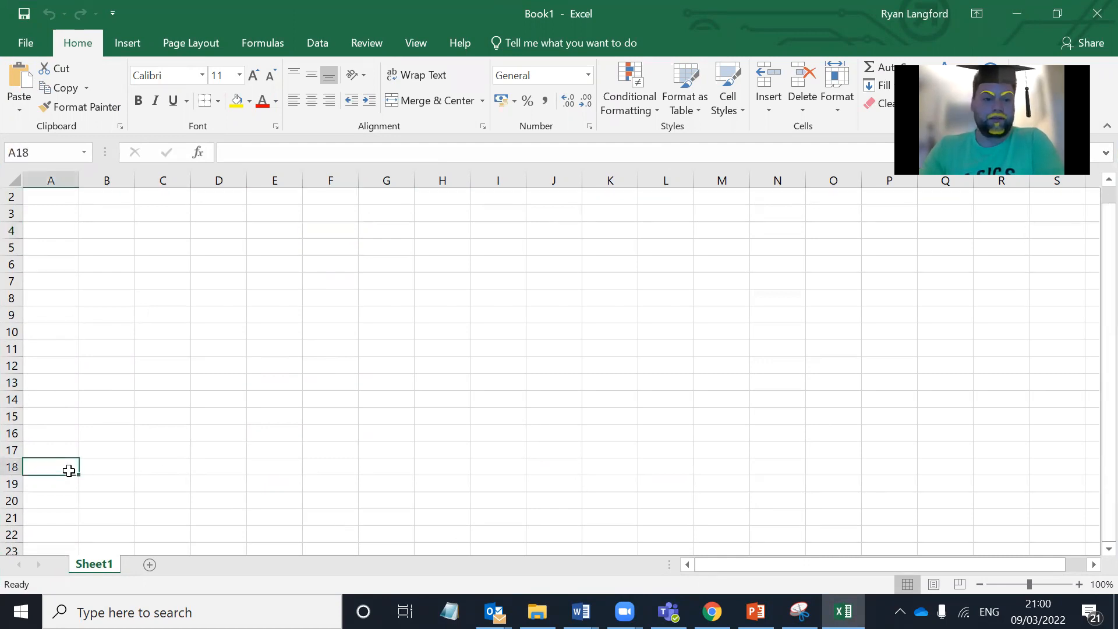
{"action": "key", "text": "Return"}
{"action": "key", "text": "Down"}
{"action": "key", "text": "Down"}
{"action": "key", "text": "Down"}
{"action": "key", "text": "Down"}
{"action": "key", "text": "Down"}
{"action": "key", "text": "Down"}
{"action": "key", "text": "Down"}
{"action": "key", "text": "Down"}
{"action": "key", "text": "Down"}
{"action": "key", "text": "Down"}
{"action": "key", "text": "Down"}
{"action": "key", "text": "Down"}
{"action": "key", "text": "Down"}
{"action": "key", "text": "Down"}
{"action": "key", "text": "Down"}
{"action": "key", "text": "Down"}
{"action": "key", "text": "Down"}
{"action": "key", "text": "Down"}
{"action": "key", "text": "Down"}
{"action": "key", "text": "Down"}
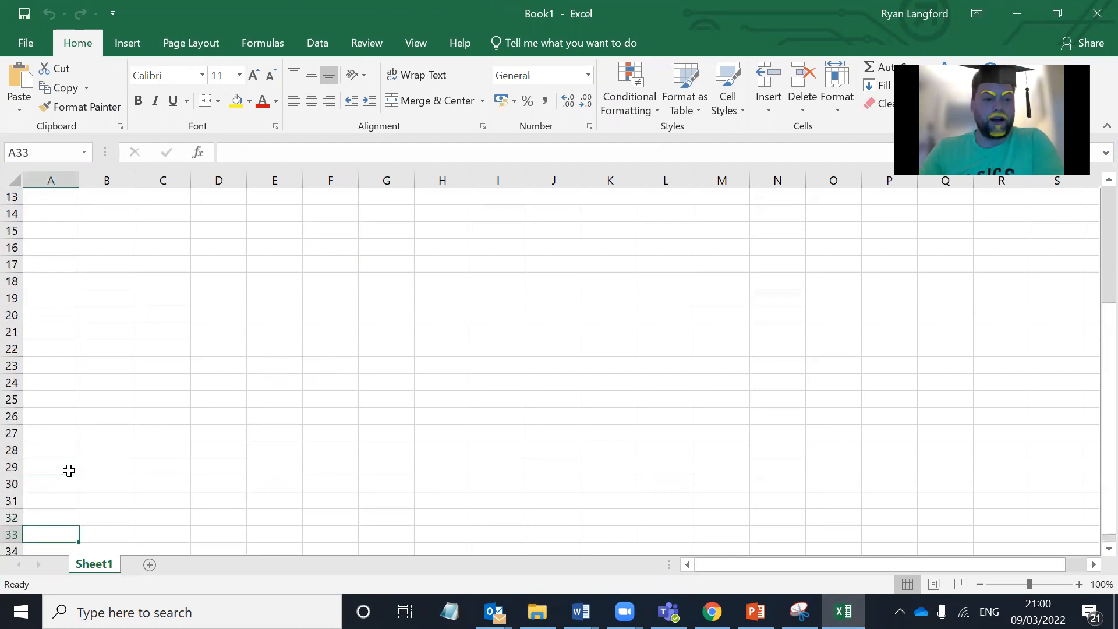
{"action": "key", "text": "Down"}
{"action": "key", "text": "Down"}
{"action": "key", "text": "Down"}
{"action": "key", "text": "Down"}
{"action": "key", "text": "Down"}
{"action": "key", "text": "Down"}
{"action": "key", "text": "Down"}
{"action": "key", "text": "Down"}
{"action": "key", "text": "Down"}
{"action": "key", "text": "Down"}
{"action": "key", "text": "Down"}
{"action": "key", "text": "Down"}
{"action": "key", "text": "Down"}
{"action": "key", "text": "Down"}
{"action": "key", "text": "Down"}
{"action": "key", "text": "Down"}
{"action": "key", "text": "Down"}
{"action": "key", "text": "Down"}
{"action": "key", "text": "Down"}
{"action": "key", "text": "Down"}
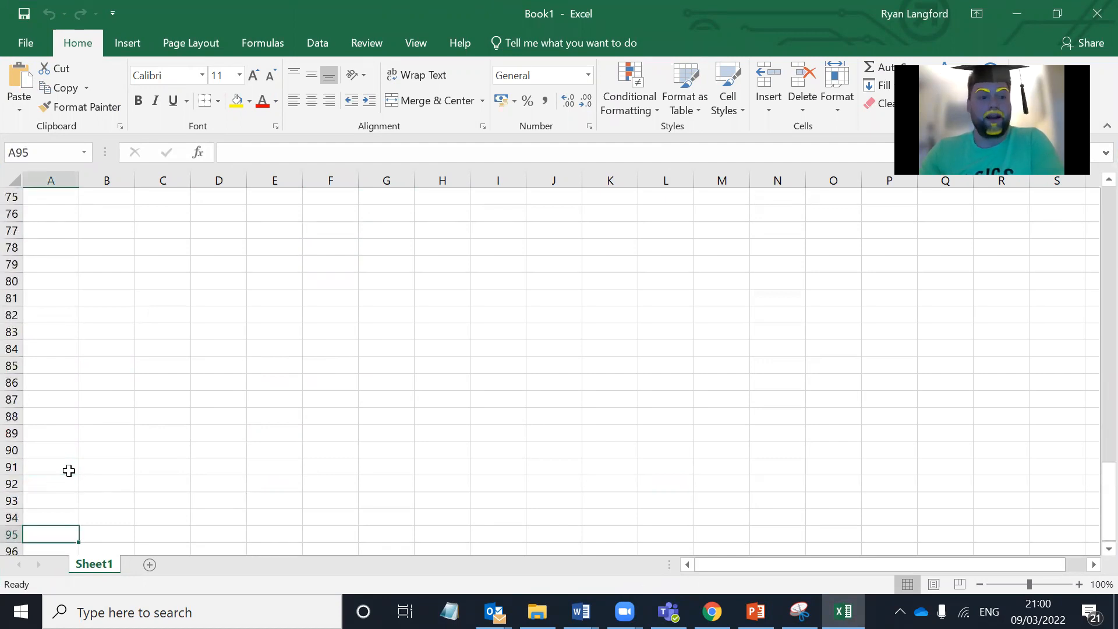
{"action": "key", "text": "Down"}
{"action": "key", "text": "Down"}
{"action": "key", "text": "Down"}
{"action": "key", "text": "Down"}
{"action": "key", "text": "Down"}
{"action": "key", "text": "Down"}
{"action": "key", "text": "Down"}
{"action": "key", "text": "Down"}
{"action": "key", "text": "Down"}
{"action": "key", "text": "Down"}
{"action": "key", "text": "Down"}
{"action": "key", "text": "Down"}
{"action": "key", "text": "Down"}
{"action": "key", "text": "Down"}
{"action": "key", "text": "Down"}
{"action": "key", "text": "Down"}
{"action": "key", "text": "Down"}
{"action": "key", "text": "Down"}
{"action": "key", "text": "Down"}
{"action": "key", "text": "Down"}
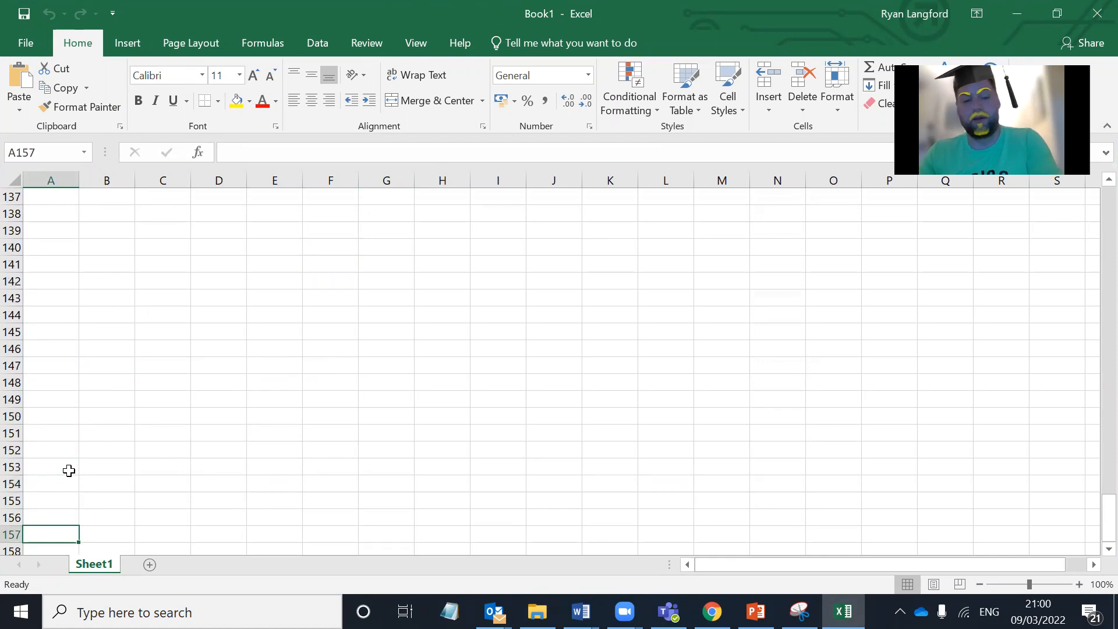
{"action": "key", "text": "Up"}
{"action": "key", "text": "Up"}
{"action": "scroll", "coordinate": [11, 350], "scroll_direction": "up", "scroll_amount": 18}
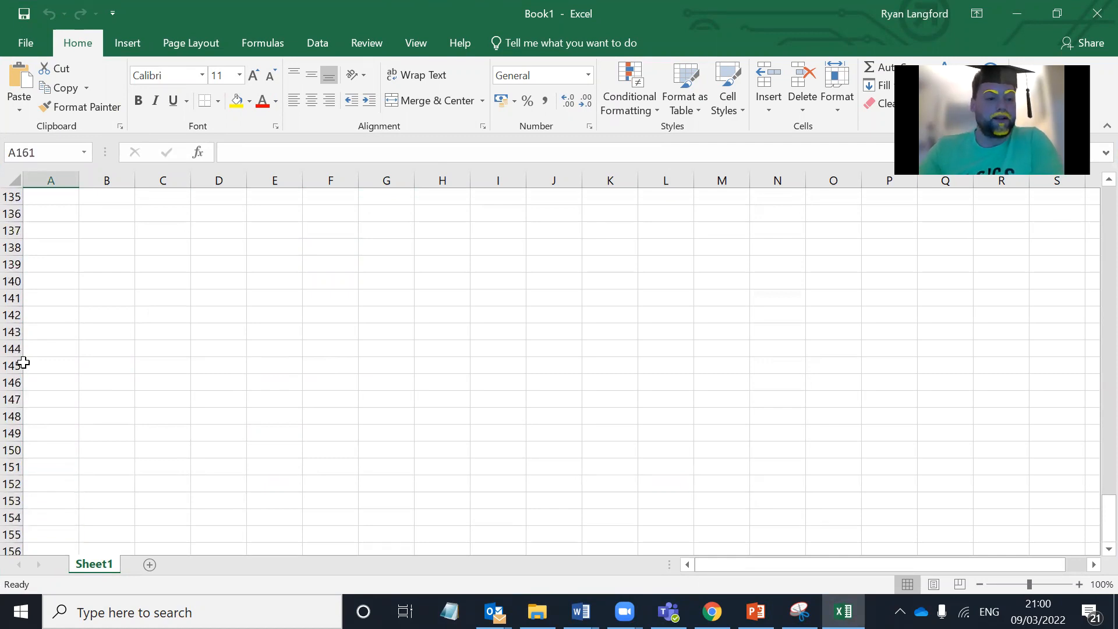
{"action": "scroll", "coordinate": [23, 362], "scroll_direction": "up", "scroll_amount": 20}
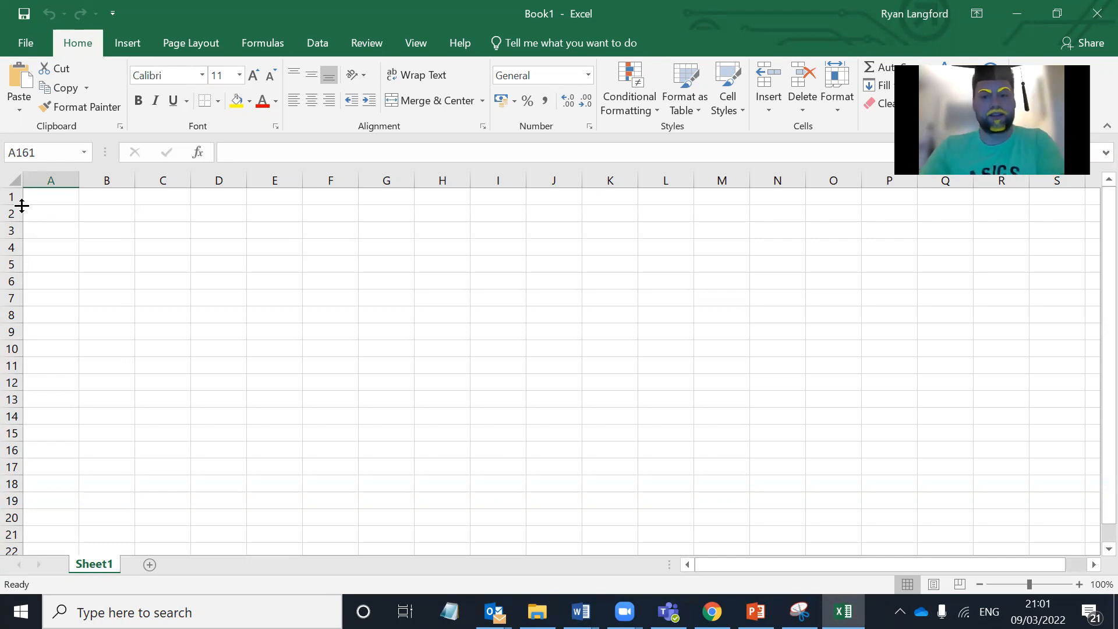
Step: Enter the heading "Colour of Car" in cell A2 and fit column A's width to the text
{"action": "left_click", "coordinate": [89, 215]}
{"action": "left_click", "coordinate": [71, 213]}
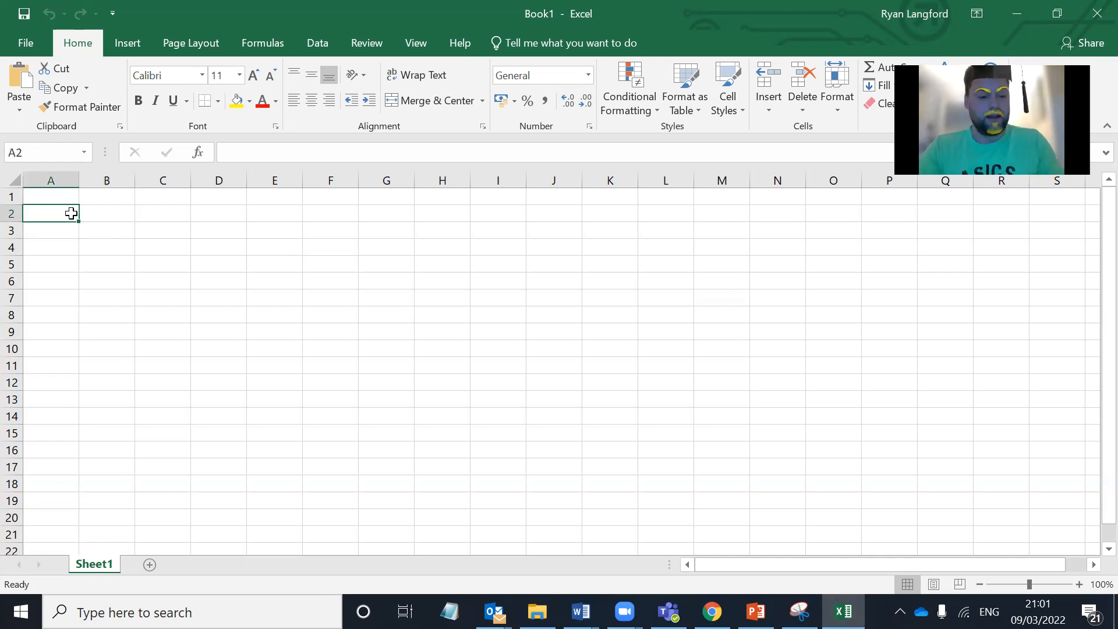
{"action": "type", "text": "Colo"}
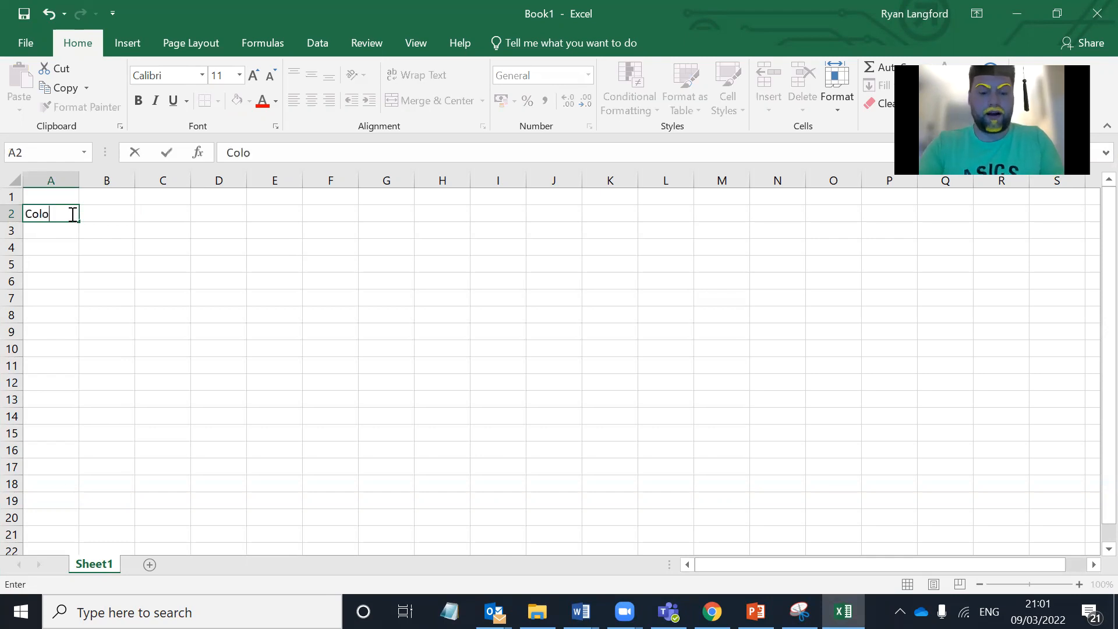
{"action": "type", "text": "ur of Car"}
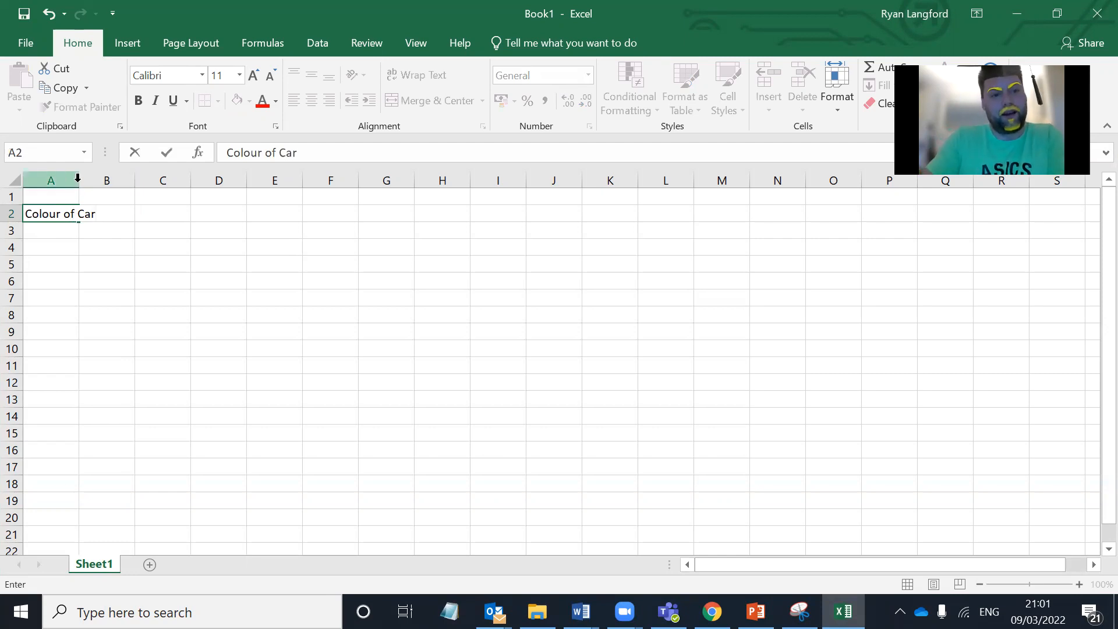
{"action": "left_click", "coordinate": [76, 179]}
{"action": "double_click", "coordinate": [78, 179]}
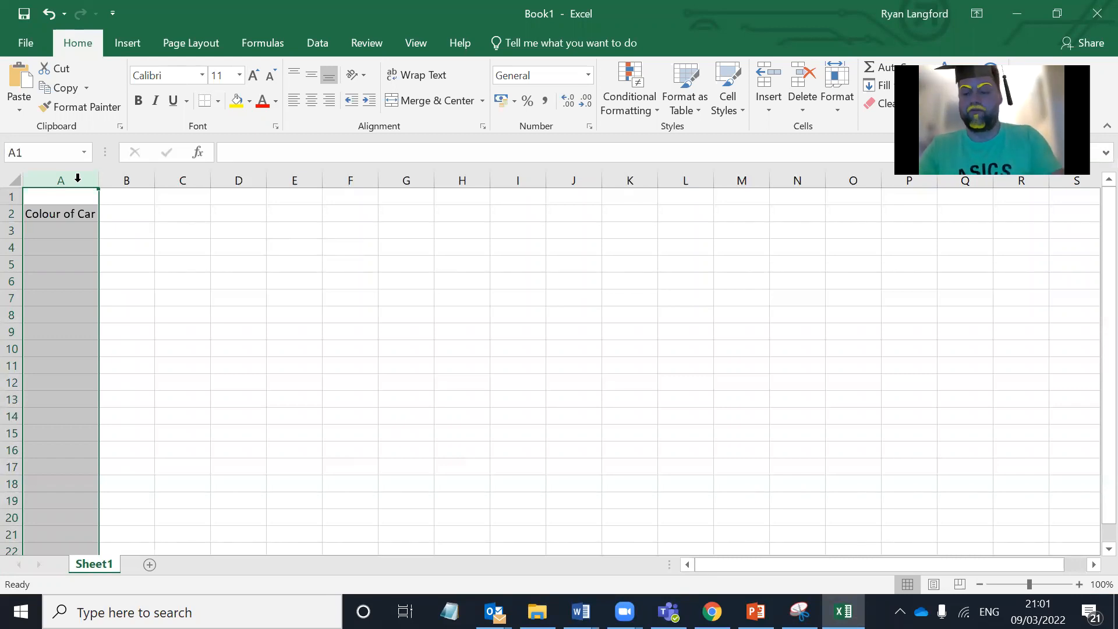
{"action": "left_click", "coordinate": [57, 231]}
{"action": "left_click", "coordinate": [57, 215]}
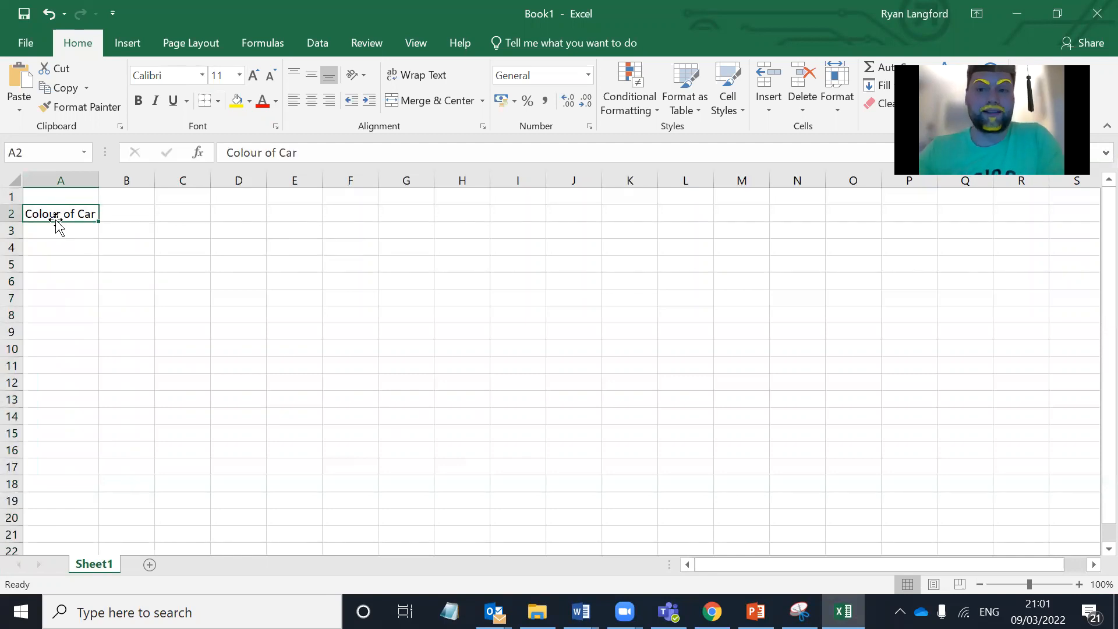
Step: Enter the title "The frequency of coloured cars in half an hour" in cell C1
{"action": "left_click", "coordinate": [161, 197]}
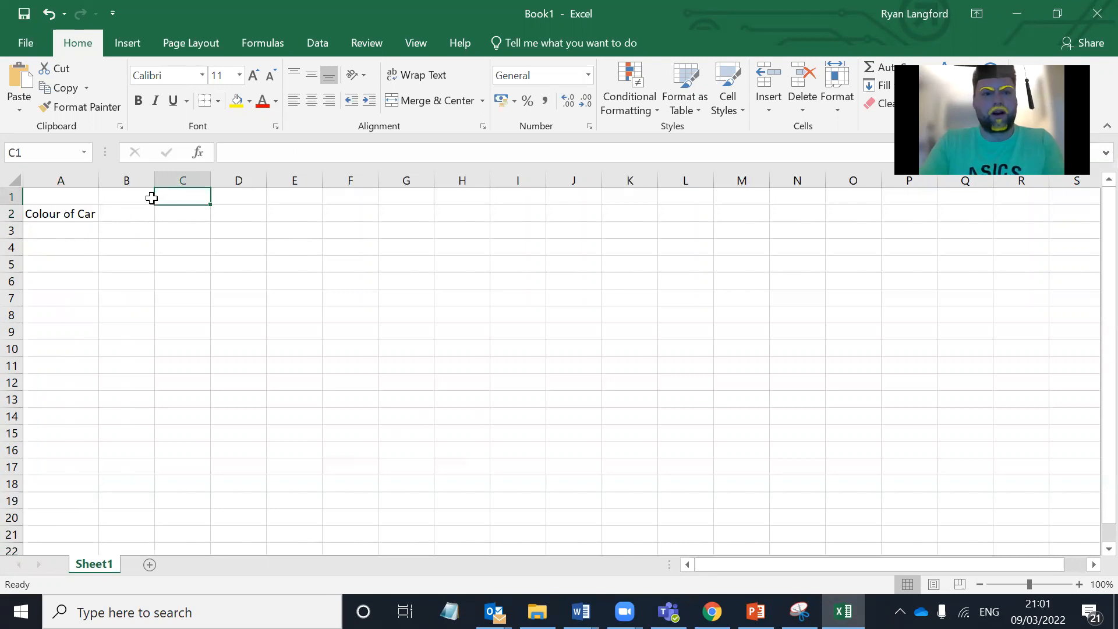
{"action": "left_click", "coordinate": [150, 199]}
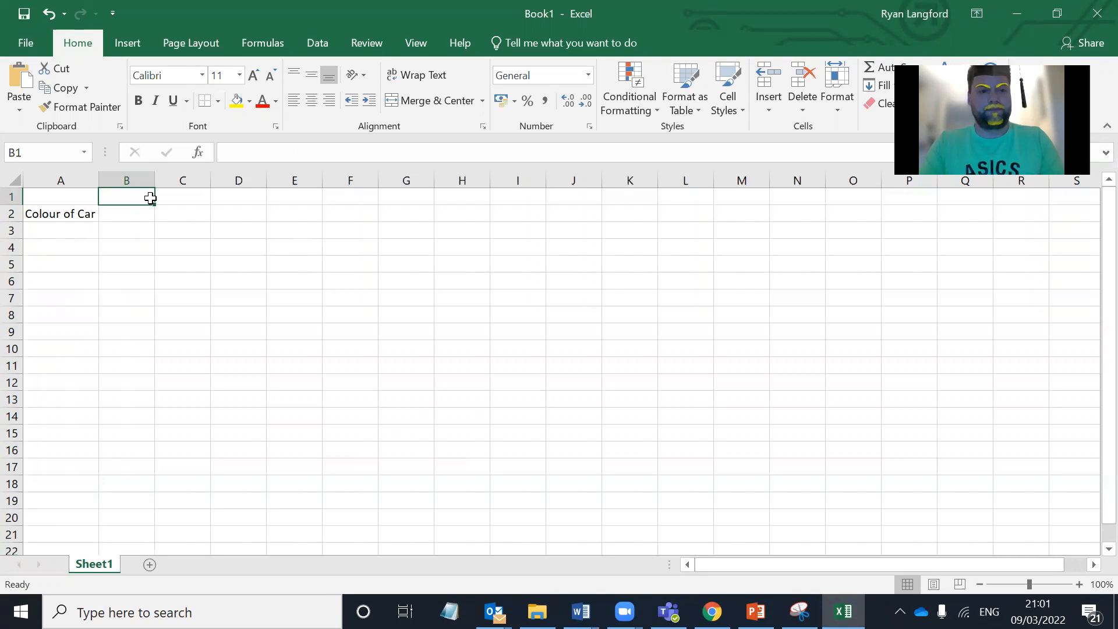
{"action": "left_click", "coordinate": [169, 195]}
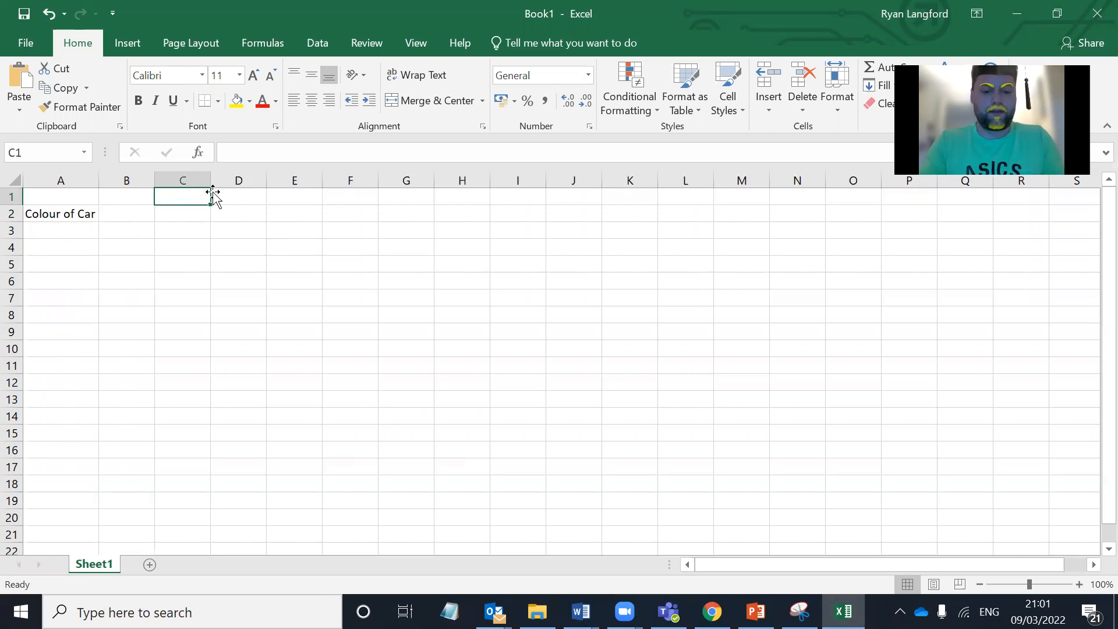
{"action": "type", "text": "The "}
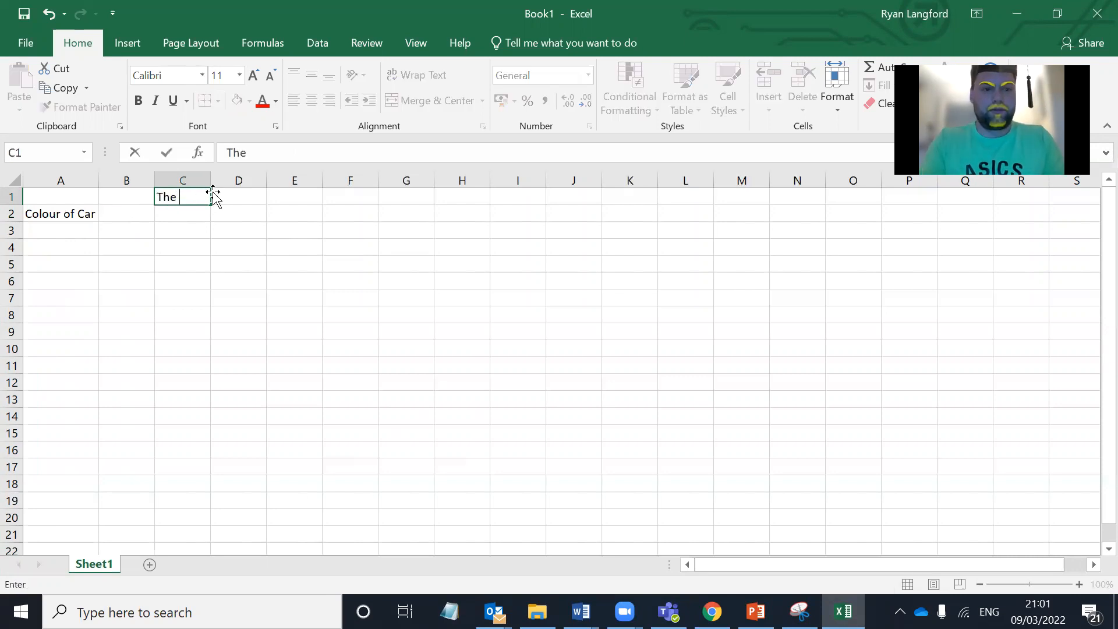
{"action": "type", "text": "frequency"}
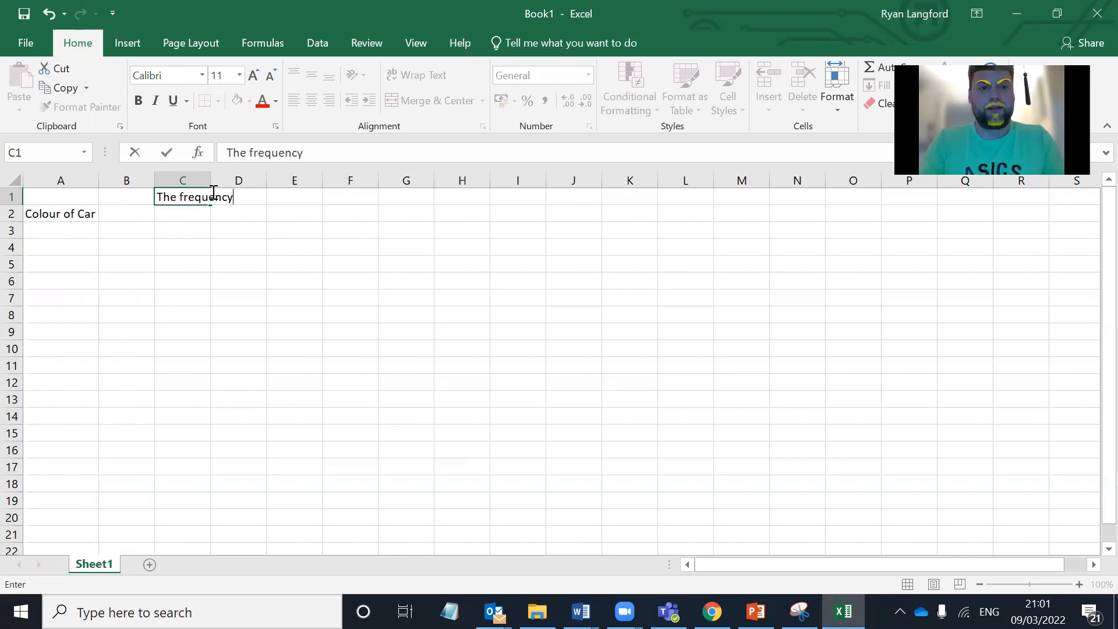
{"action": "type", "text": " o"}
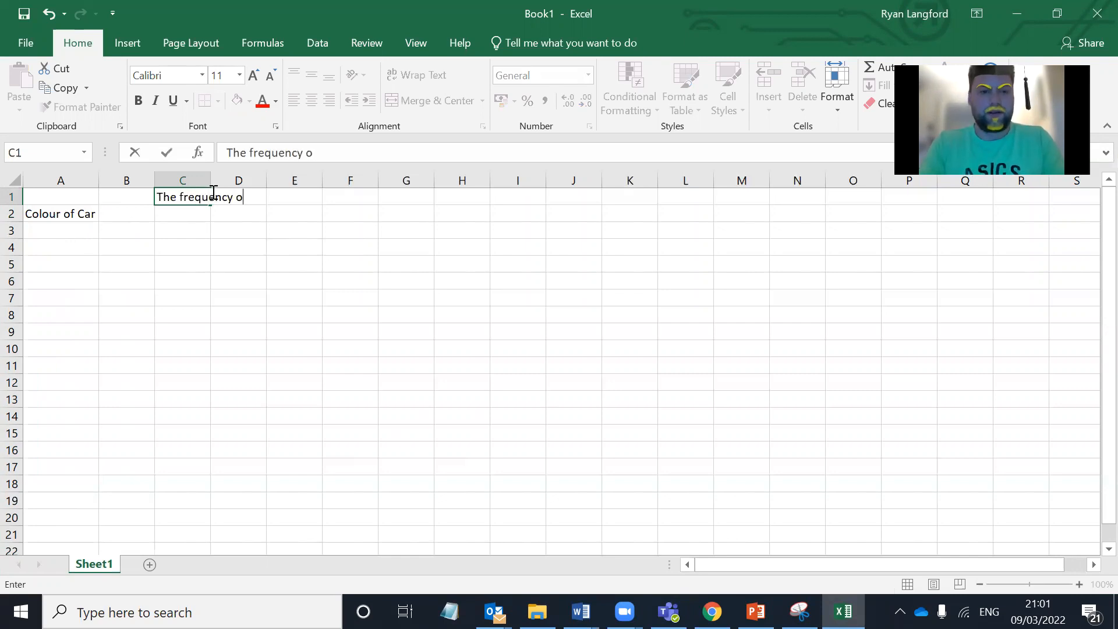
{"action": "type", "text": "f colou"}
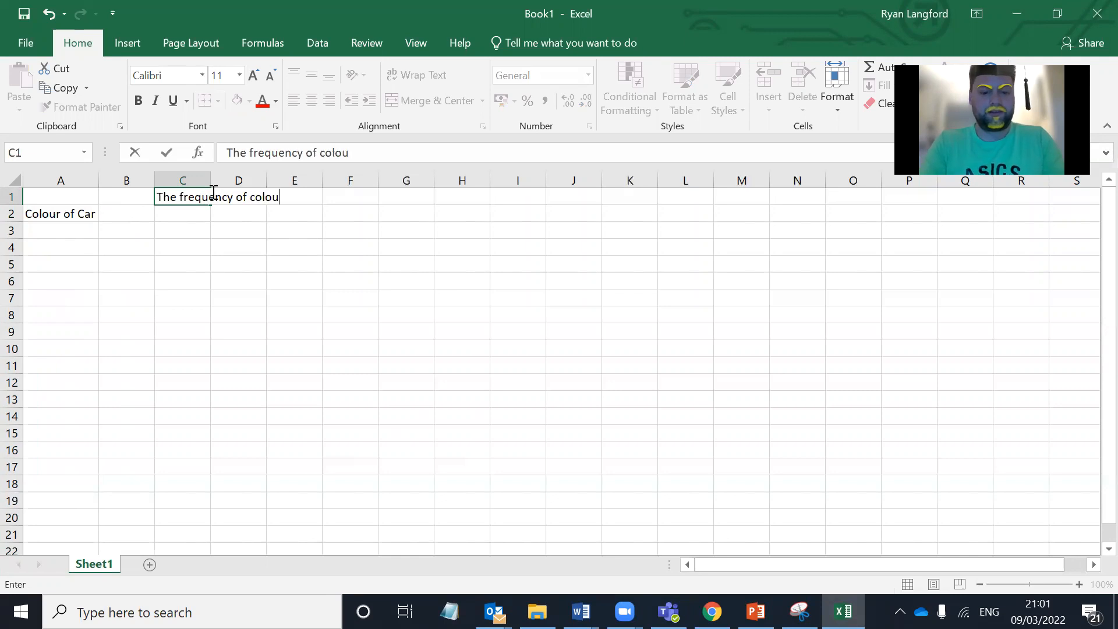
{"action": "type", "text": "red cars in half an hour"}
{"action": "left_click", "coordinate": [232, 233]}
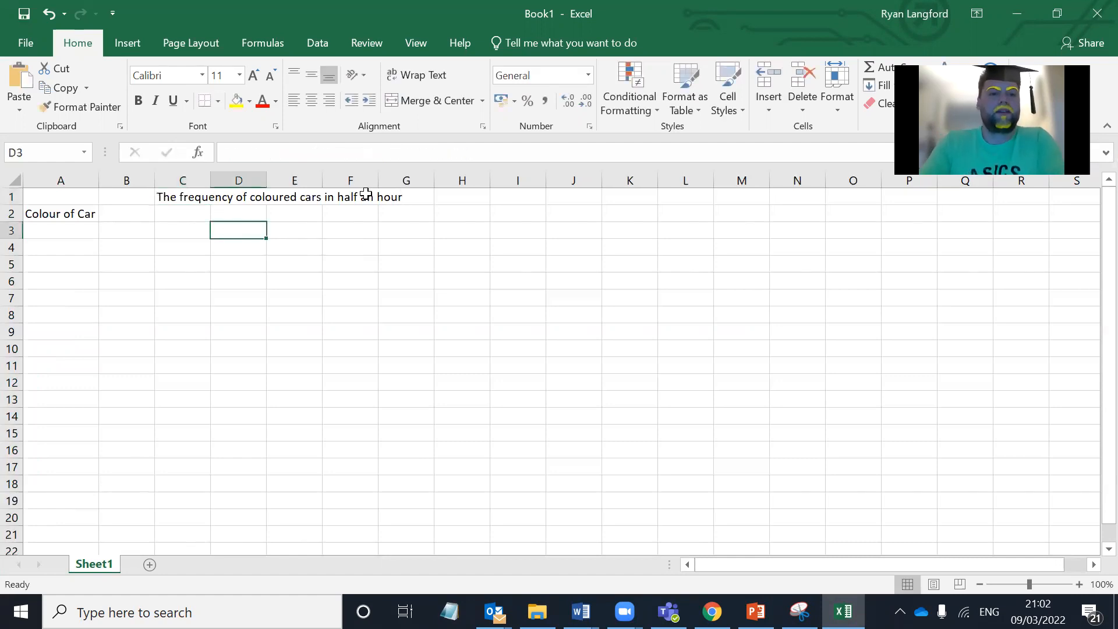
Step: Make the title in cell C1 bold and underlined
{"action": "left_click", "coordinate": [373, 196]}
{"action": "left_click", "coordinate": [174, 197]}
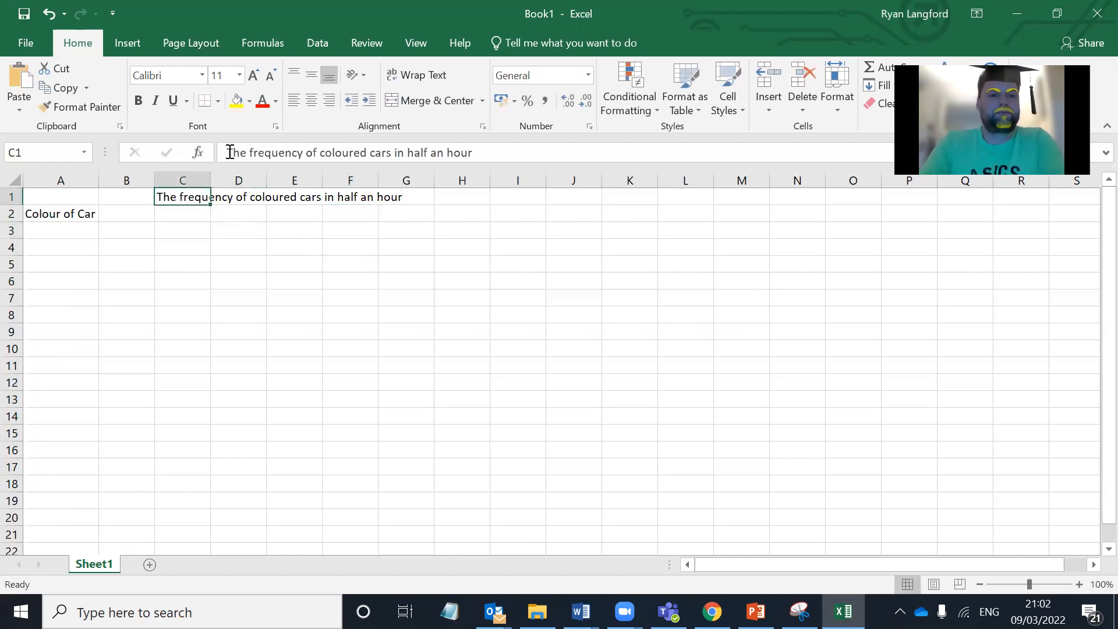
{"action": "left_click", "coordinate": [138, 101]}
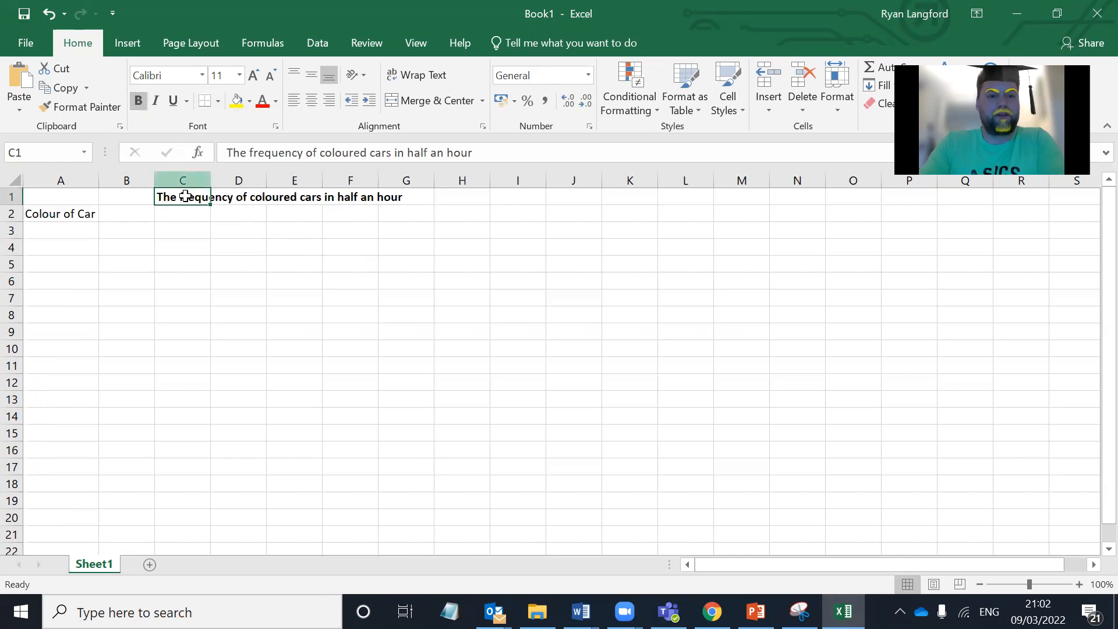
{"action": "left_click", "coordinate": [174, 102]}
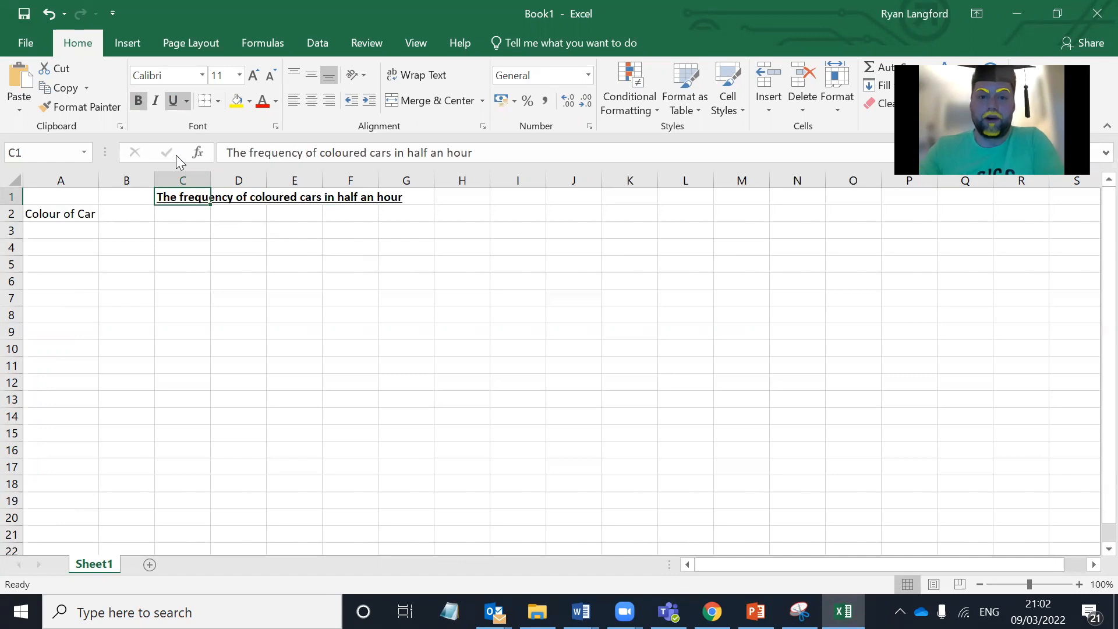
Step: Enter the heading "Frequency" in cell B2 and fit column B's width to the text
{"action": "left_click", "coordinate": [105, 229]}
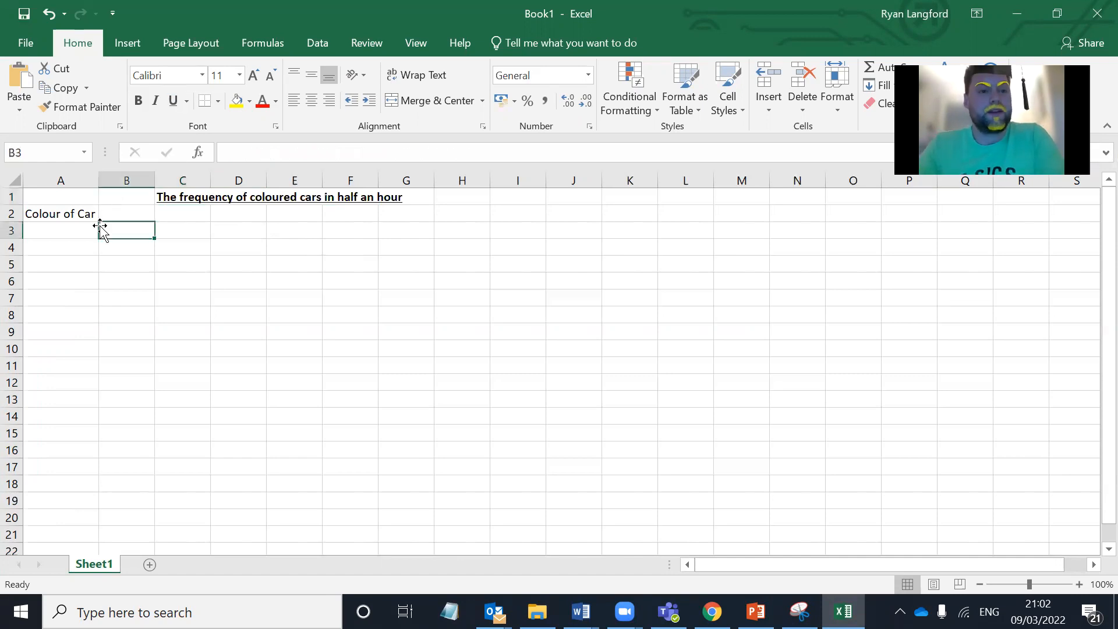
{"action": "left_click", "coordinate": [72, 214]}
{"action": "left_click", "coordinate": [121, 212]}
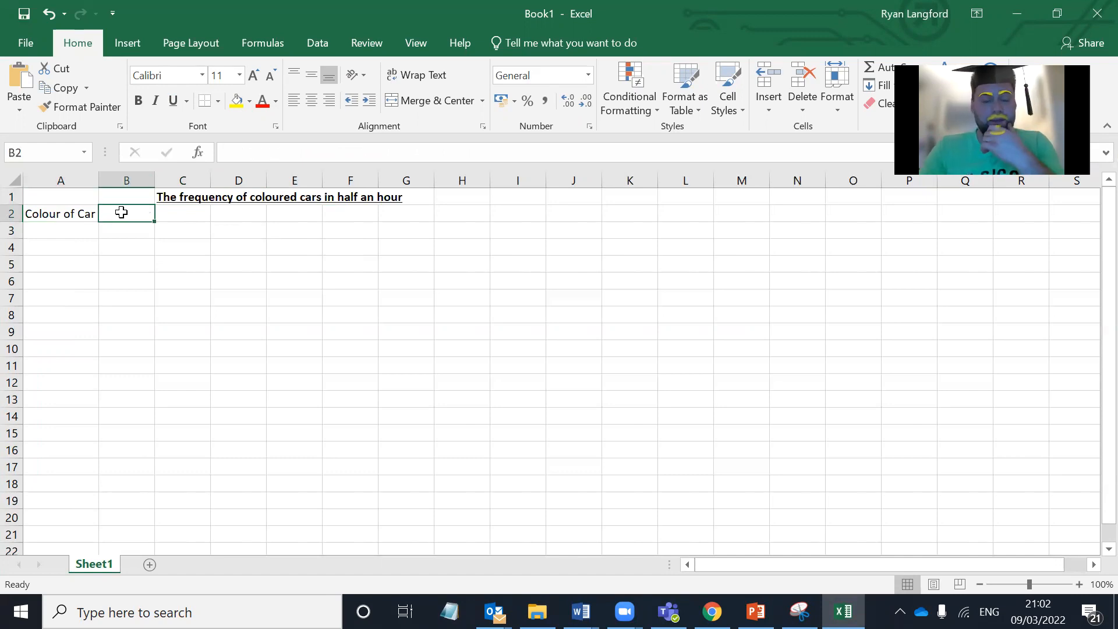
{"action": "type", "text": "Frequency"}
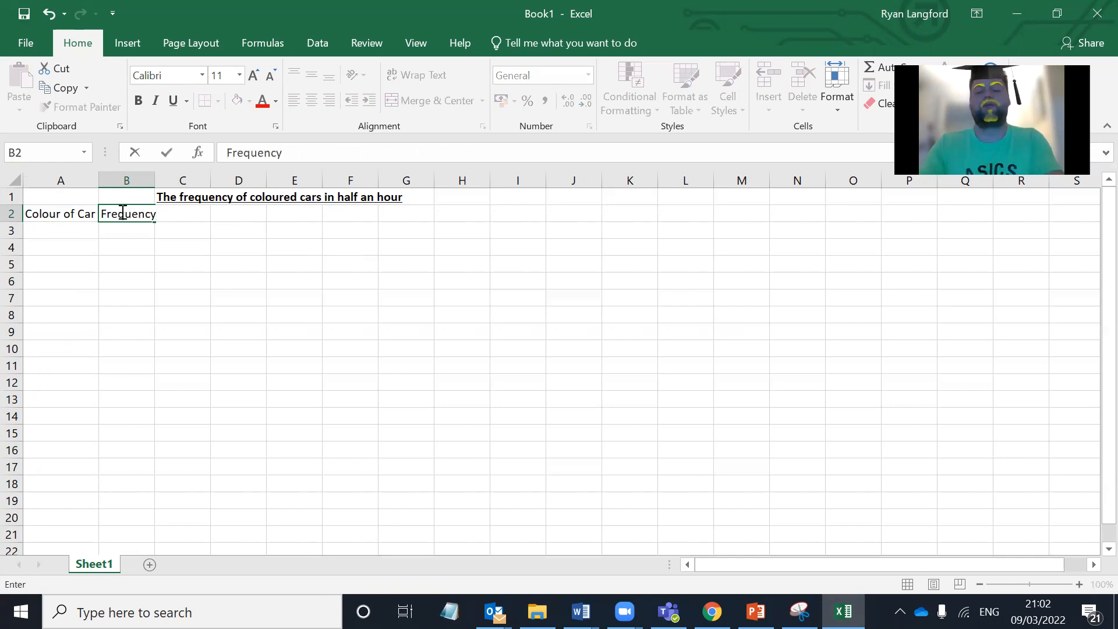
{"action": "left_click", "coordinate": [151, 179]}
{"action": "double_click", "coordinate": [154, 180]}
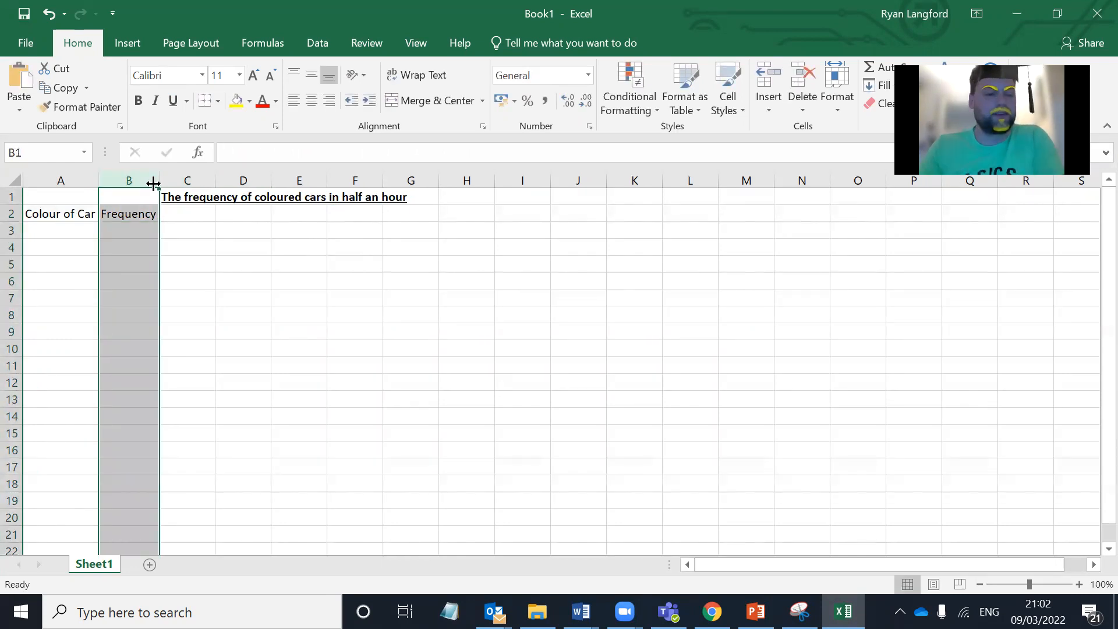
Step: Enter the car colours Red in A3 and Orange in A4, and replace the entry in A3 with Green
{"action": "left_click", "coordinate": [63, 226]}
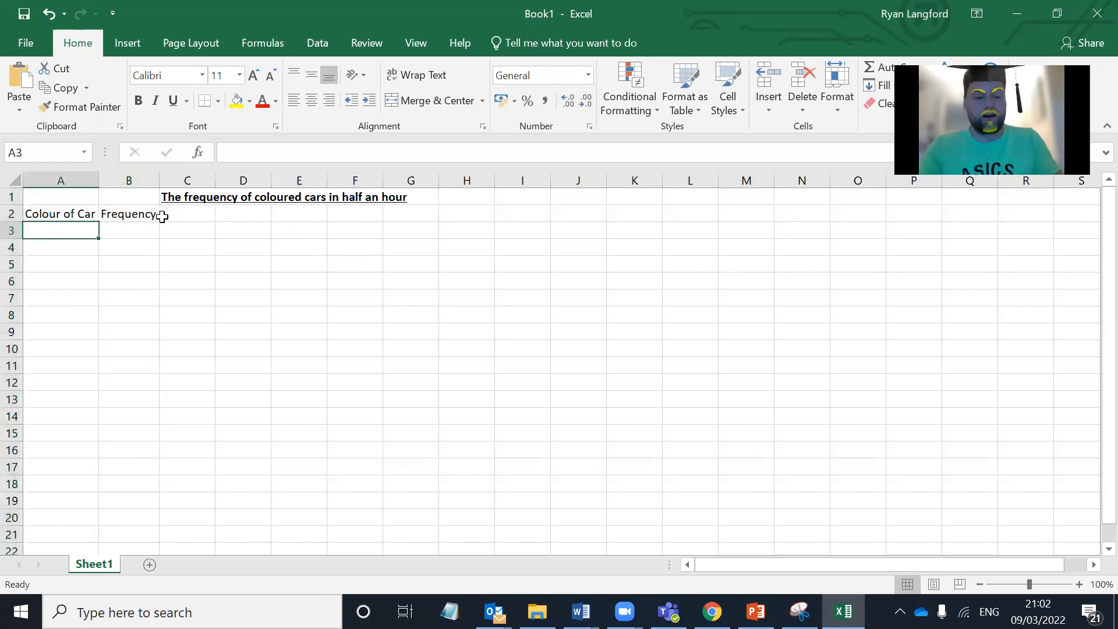
{"action": "type", "text": "Red"}
{"action": "key", "text": "Return"}
{"action": "type", "text": "Orange"}
{"action": "key", "text": "Up"}
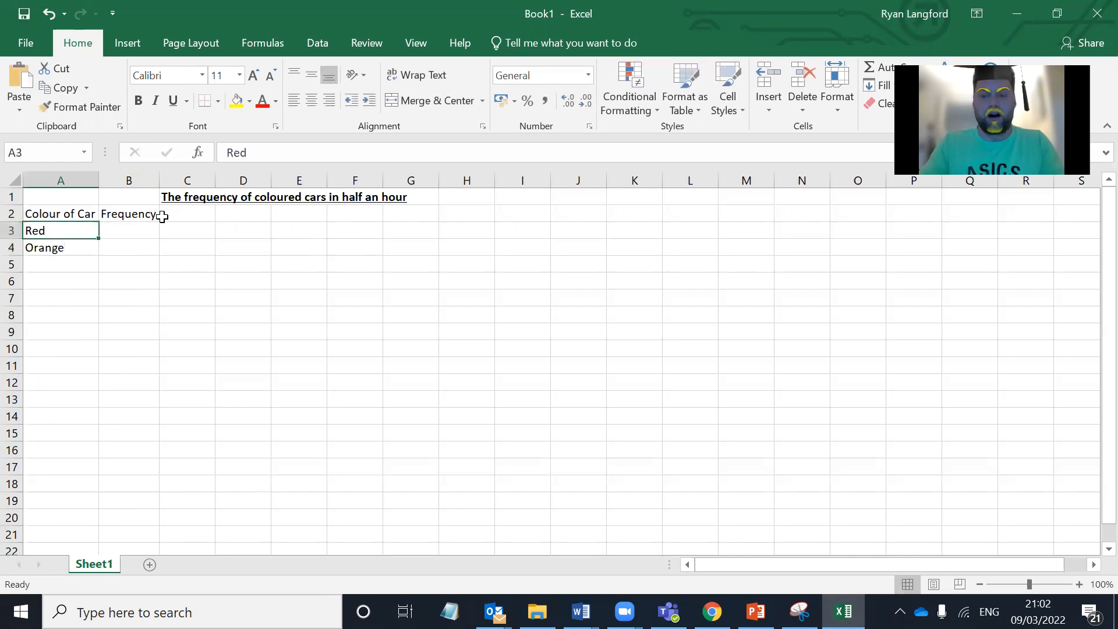
{"action": "type", "text": "Green"}
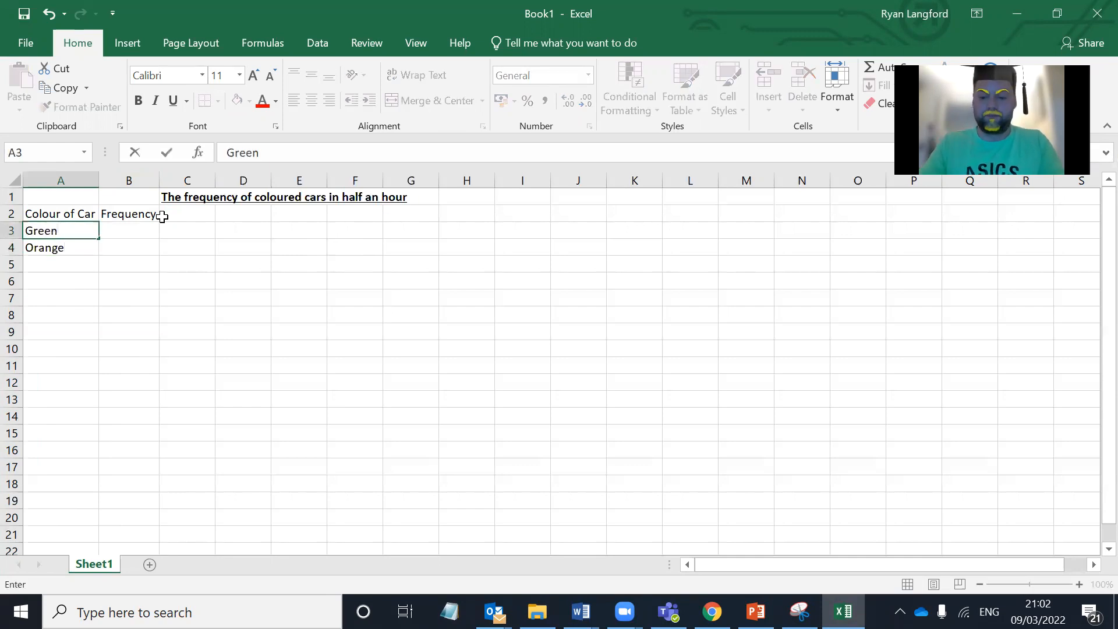
{"action": "key", "text": "Return"}
Step: Add the car colours Red, Blue, White and Black in cells A5 to A8
{"action": "key", "text": "Return"}
{"action": "type", "text": "Red"}
{"action": "key", "text": "Return"}
{"action": "type", "text": "Blue"}
{"action": "key", "text": "Return"}
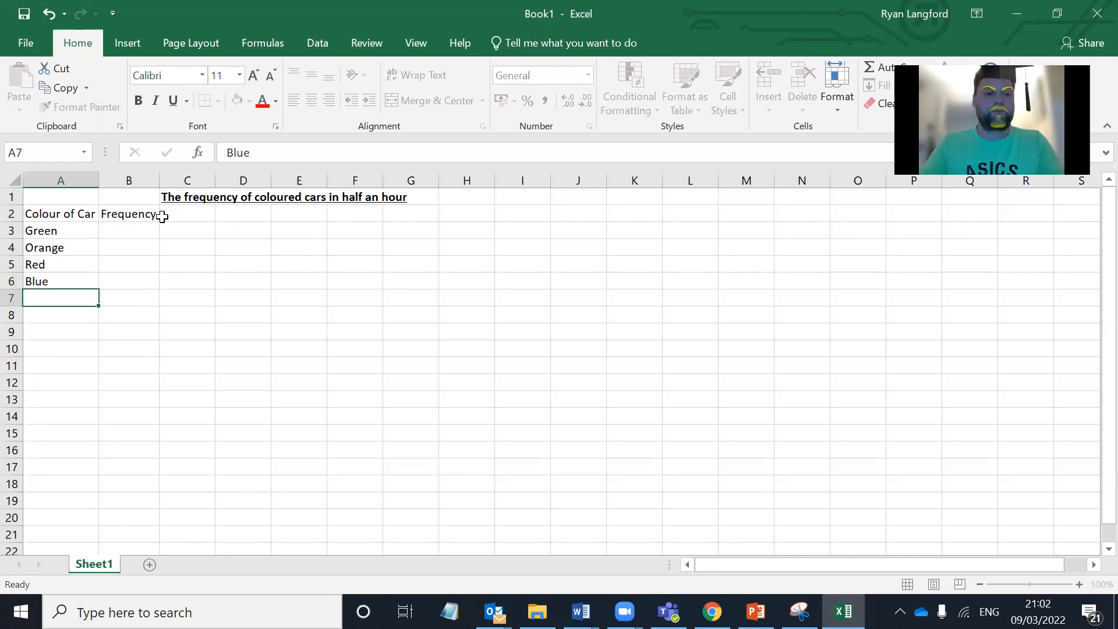
{"action": "type", "text": "White"}
{"action": "key", "text": "Return"}
{"action": "type", "text": "Black"}
{"action": "key", "text": "Return"}
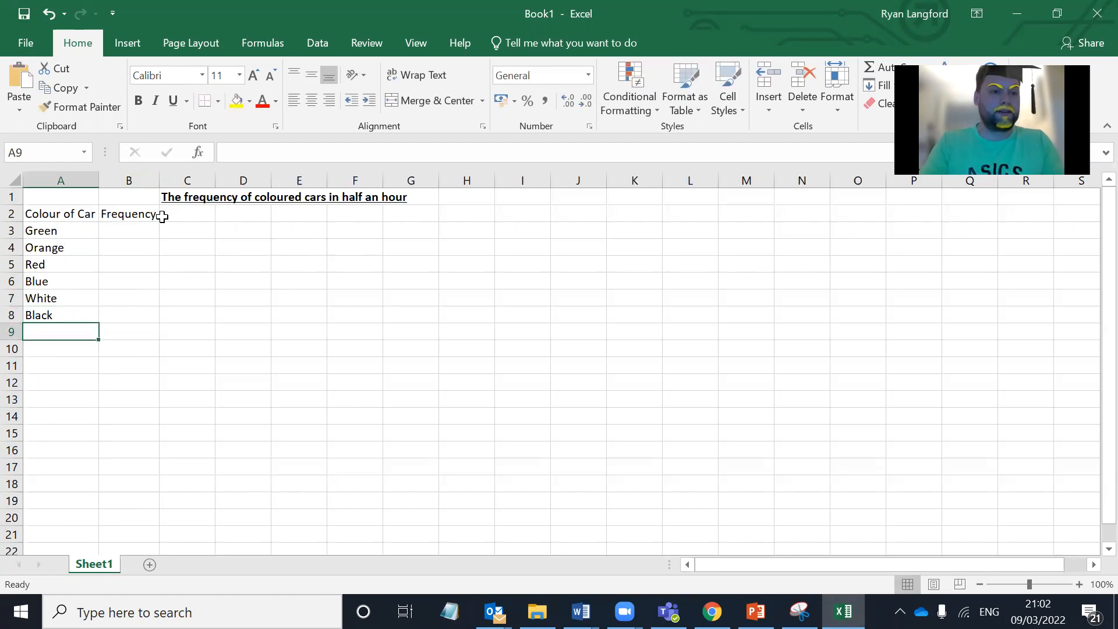
Step: Enter the car colour Yellow in cell A9 below Black
{"action": "type", "text": "Yelow"}
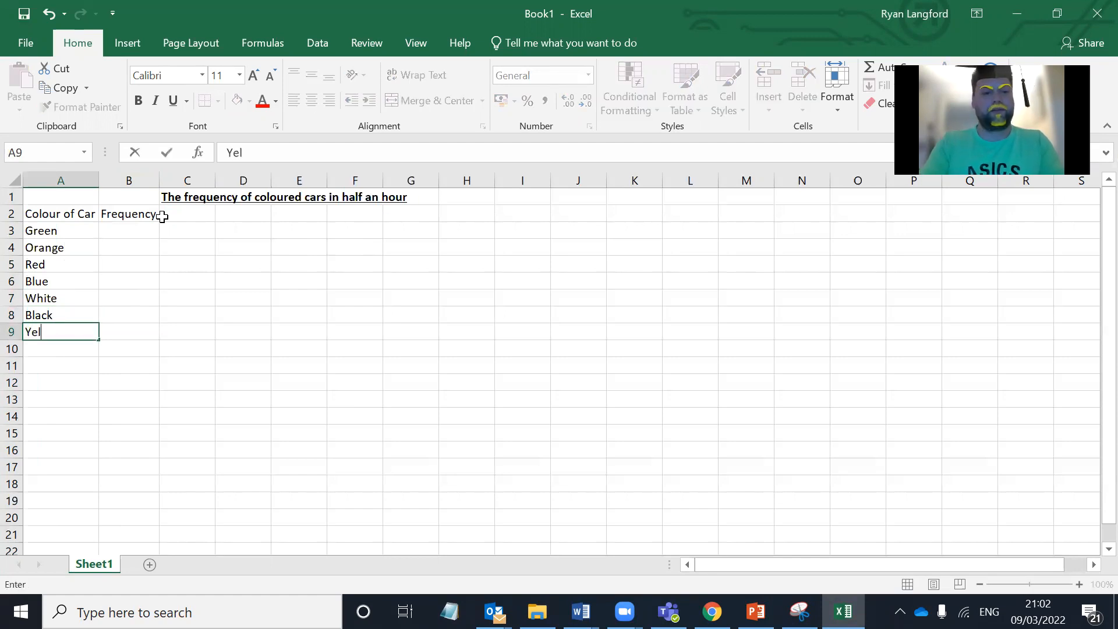
{"action": "key", "text": "BackSpace"}
{"action": "key", "text": "BackSpace"}
{"action": "type", "text": "low"}
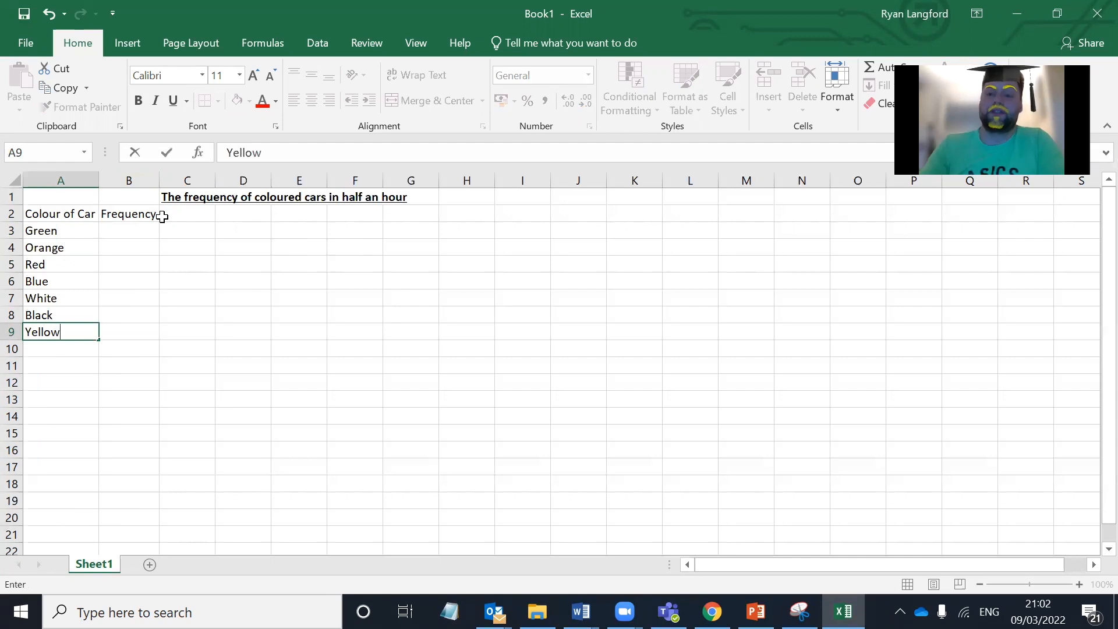
Step: Enter the frequencies 2 for Green, 4 for Orange, 9 for Red and 12 for Blue in cells B3 to B6
{"action": "left_click", "coordinate": [127, 231]}
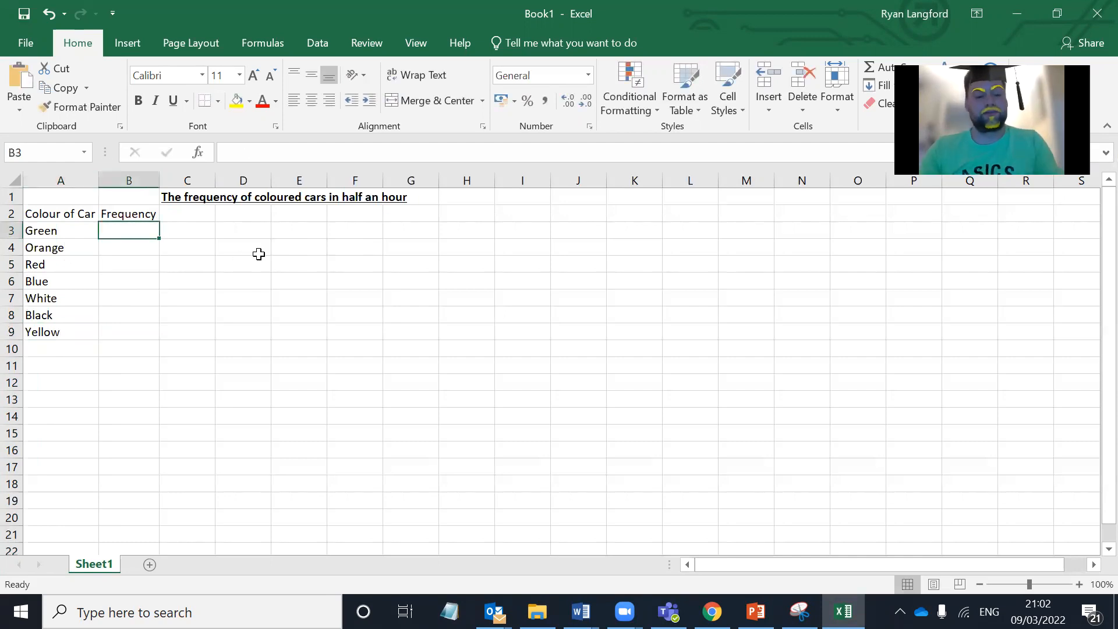
{"action": "type", "text": "2"}
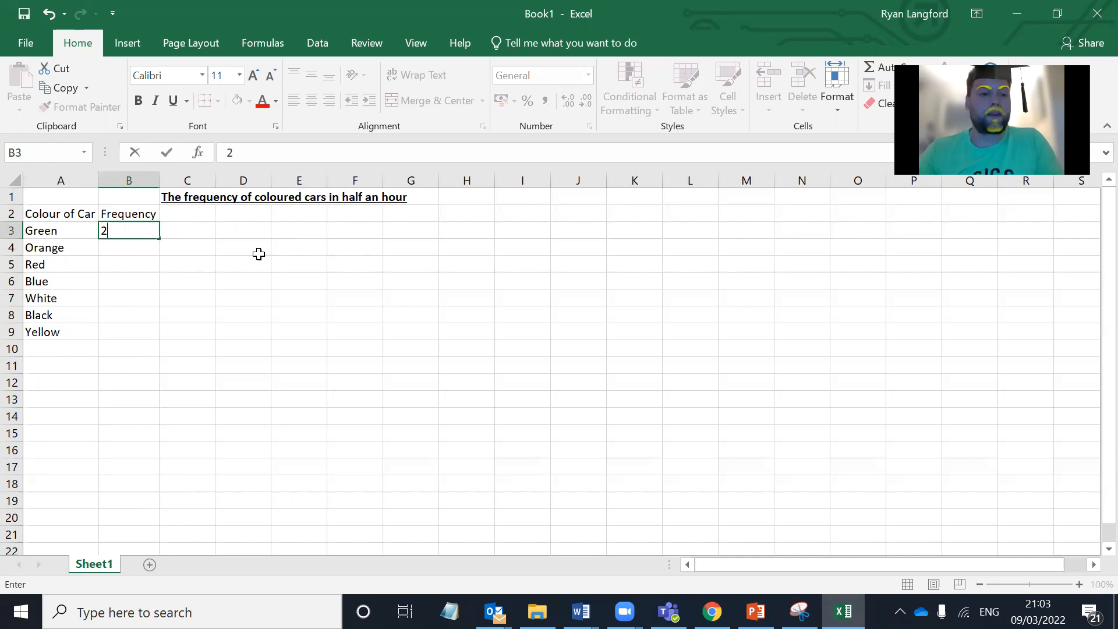
{"action": "key", "text": "Return"}
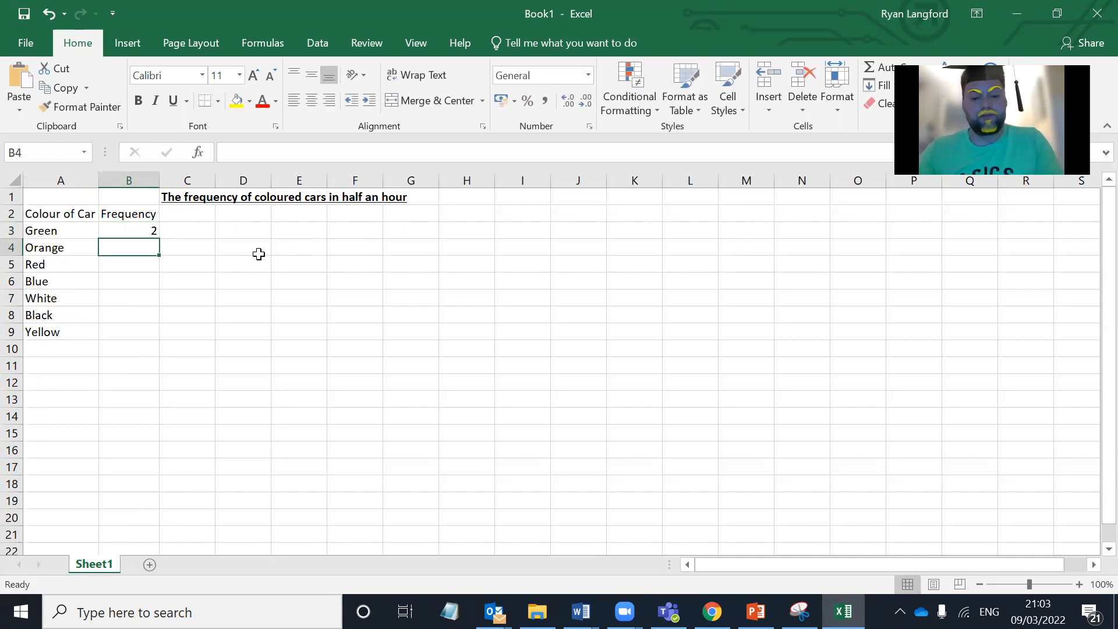
{"action": "type", "text": "4"}
{"action": "key", "text": "Return"}
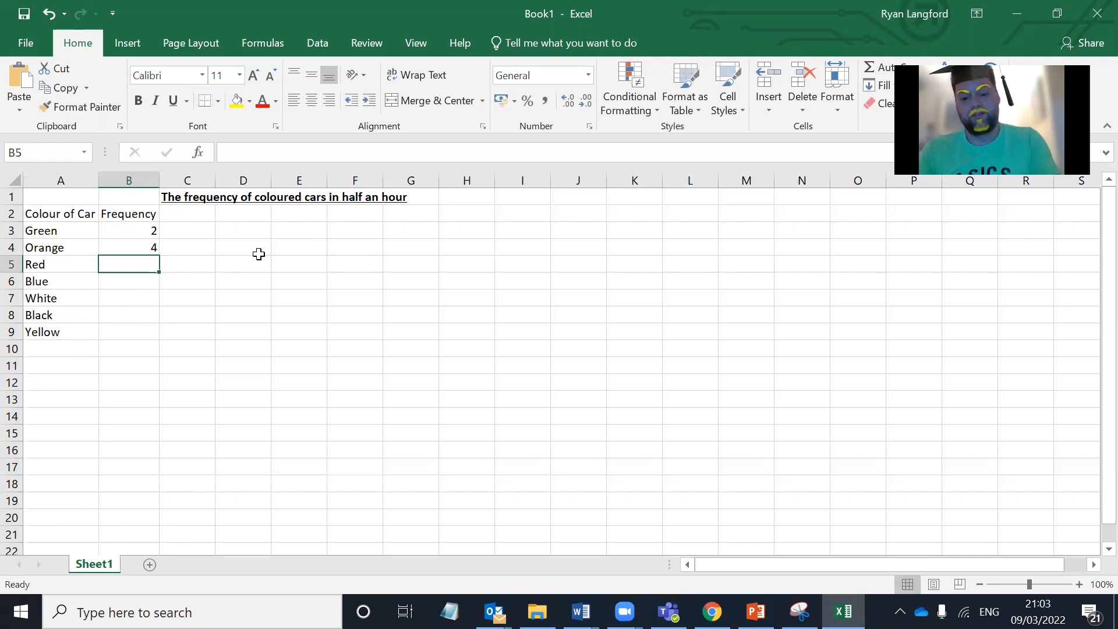
{"action": "type", "text": "9"}
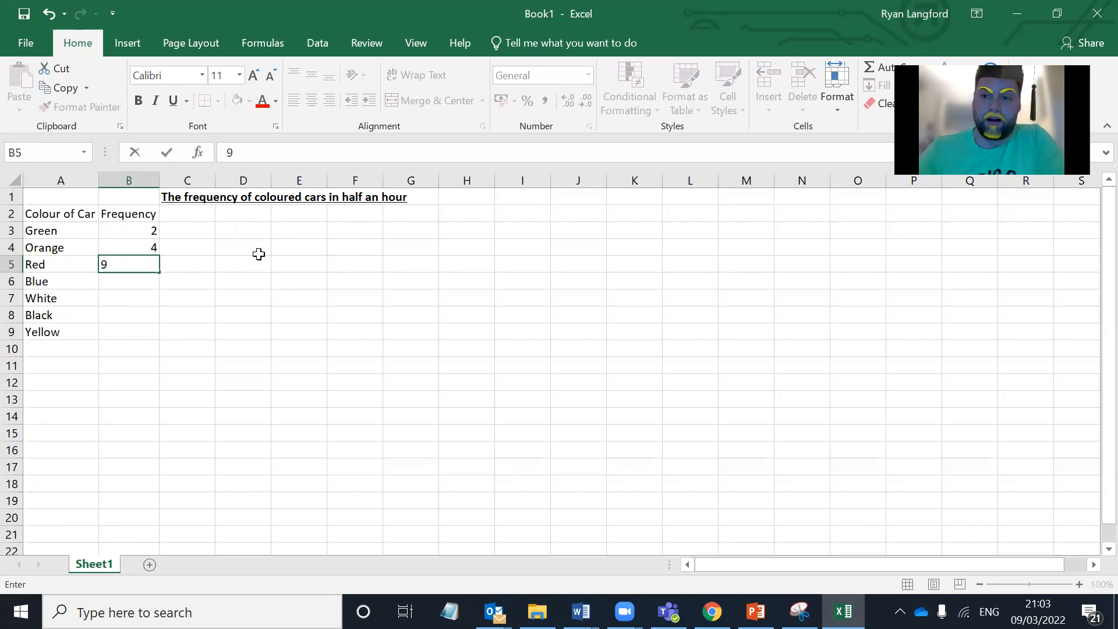
{"action": "key", "text": "Return"}
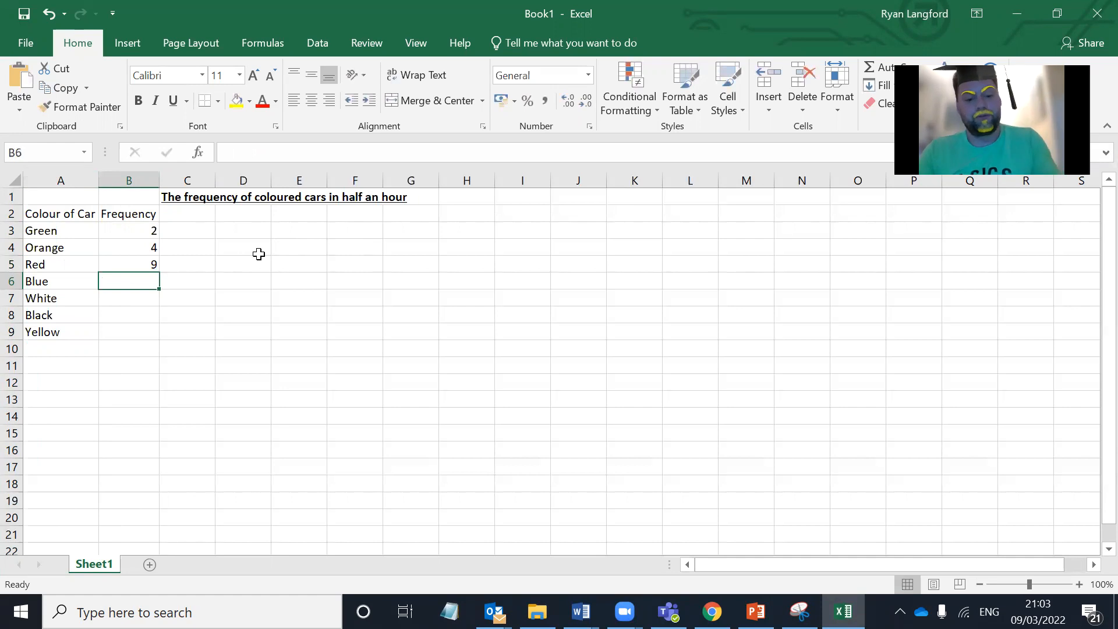
{"action": "type", "text": "12"}
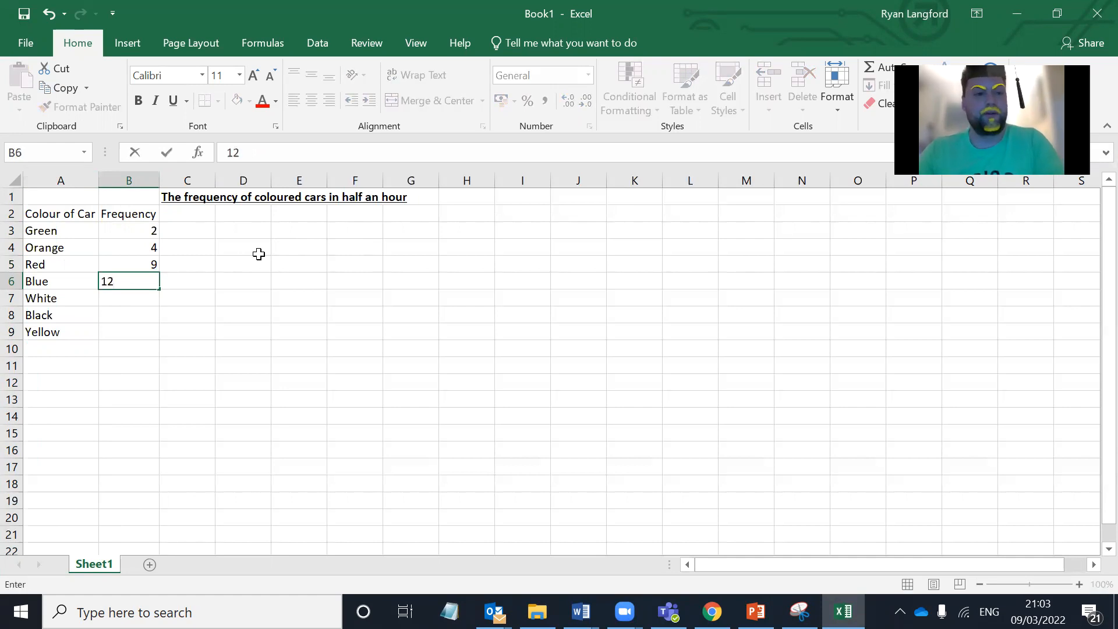
{"action": "key", "text": "Return"}
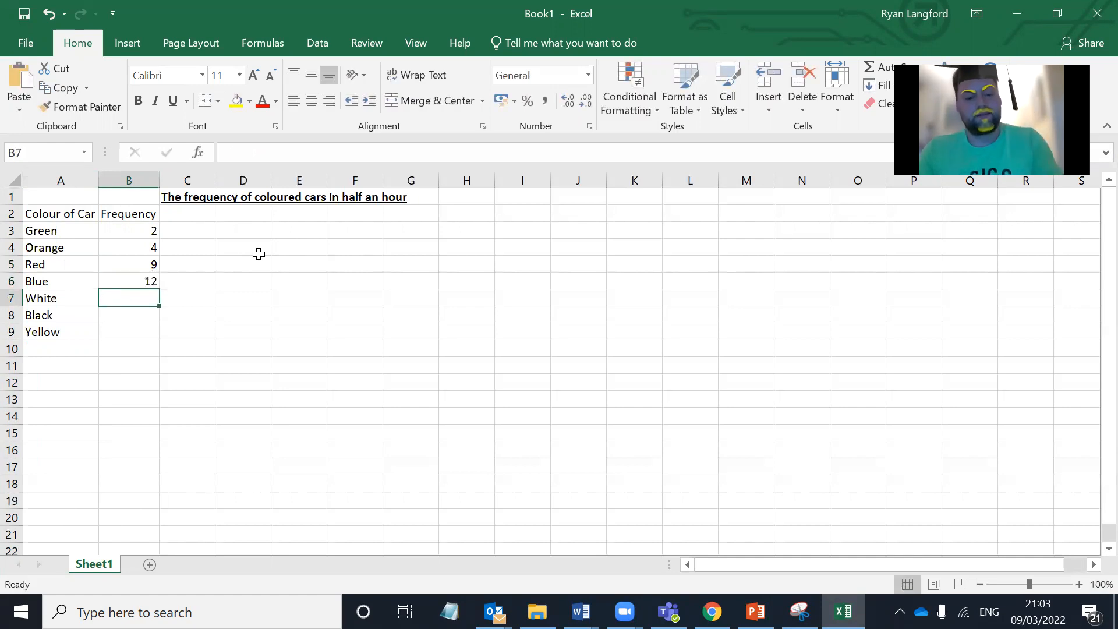
Step: Enter the frequencies 8 for White, 10 for Black and 4 for Yellow in cells B7 to B9
{"action": "type", "text": "8"}
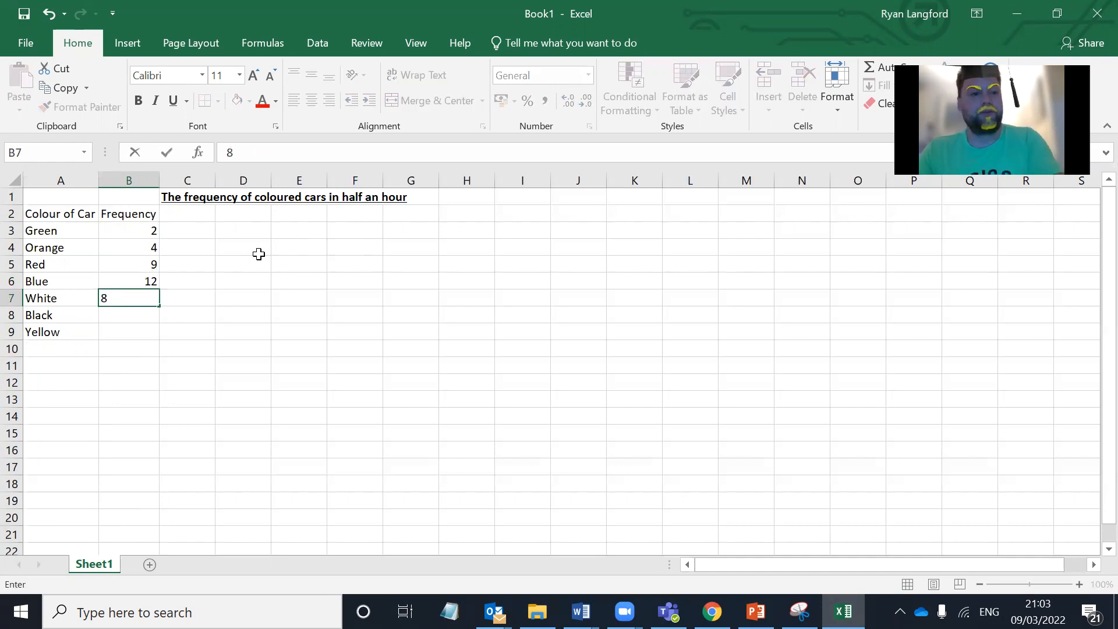
{"action": "key", "text": "Return"}
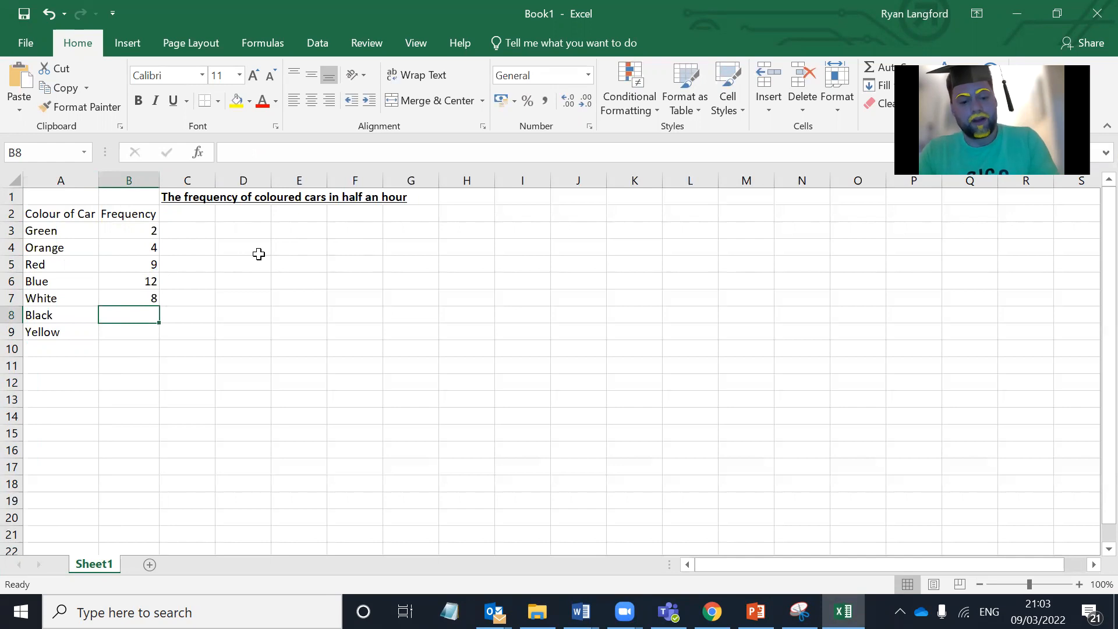
{"action": "type", "text": "10"}
{"action": "key", "text": "Return"}
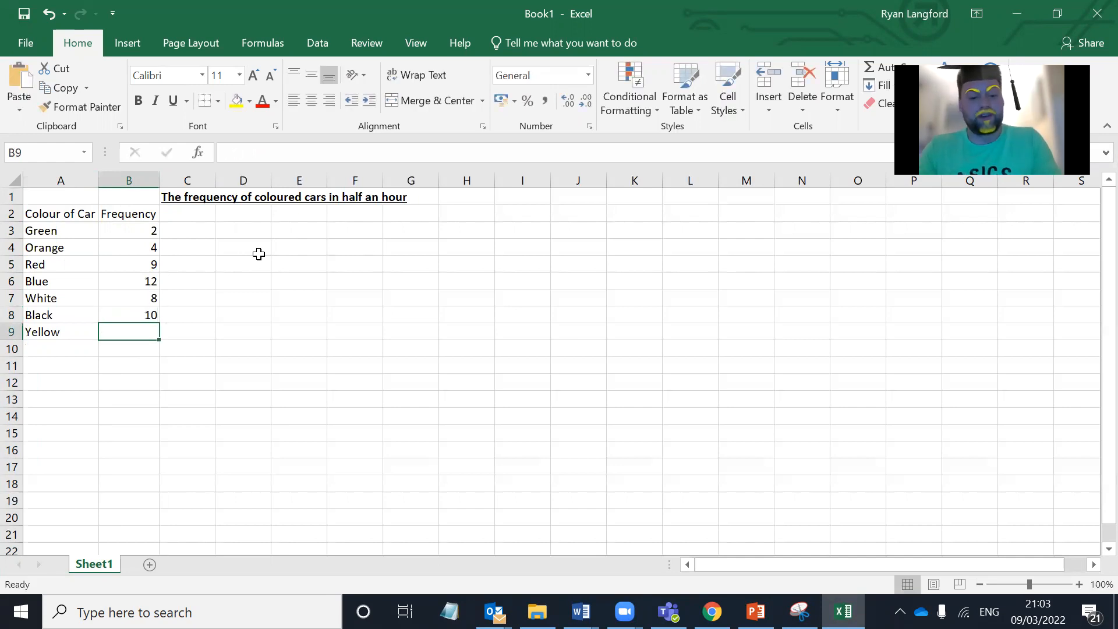
{"action": "type", "text": "4"}
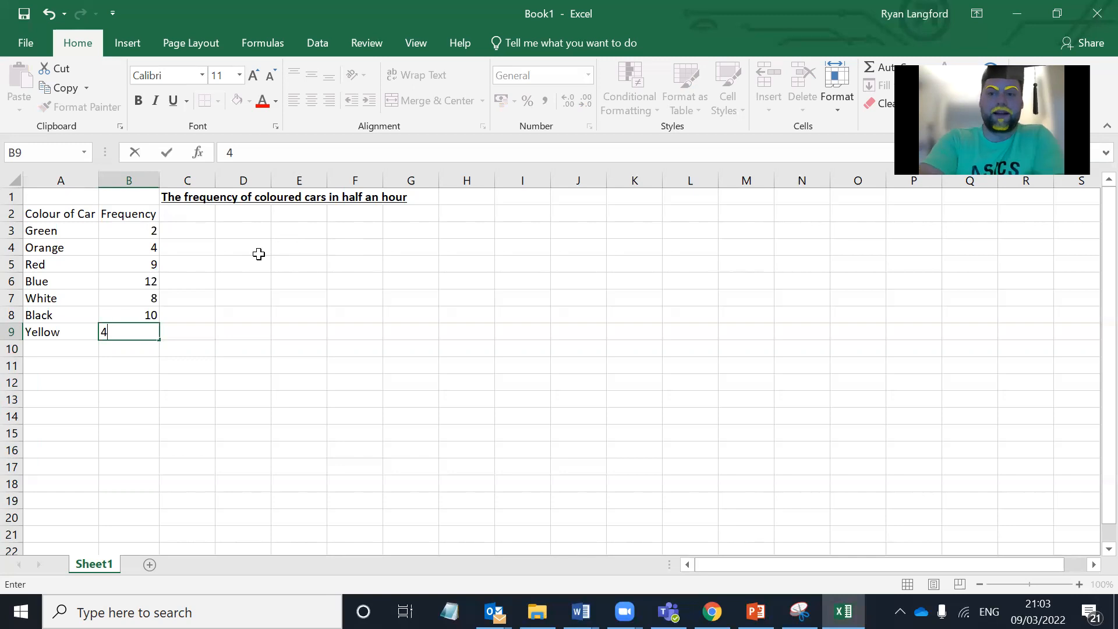
{"action": "key", "text": "Return"}
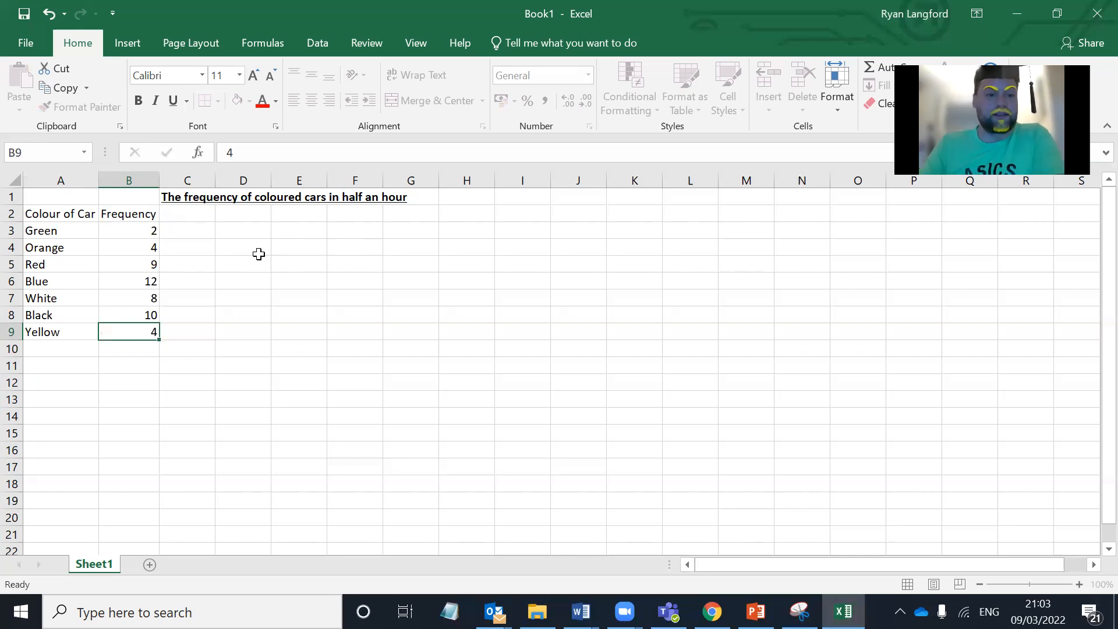
{"action": "key", "text": "Up"}
{"action": "key", "text": "Up"}
{"action": "key", "text": "Left"}
{"action": "key", "text": "Down"}
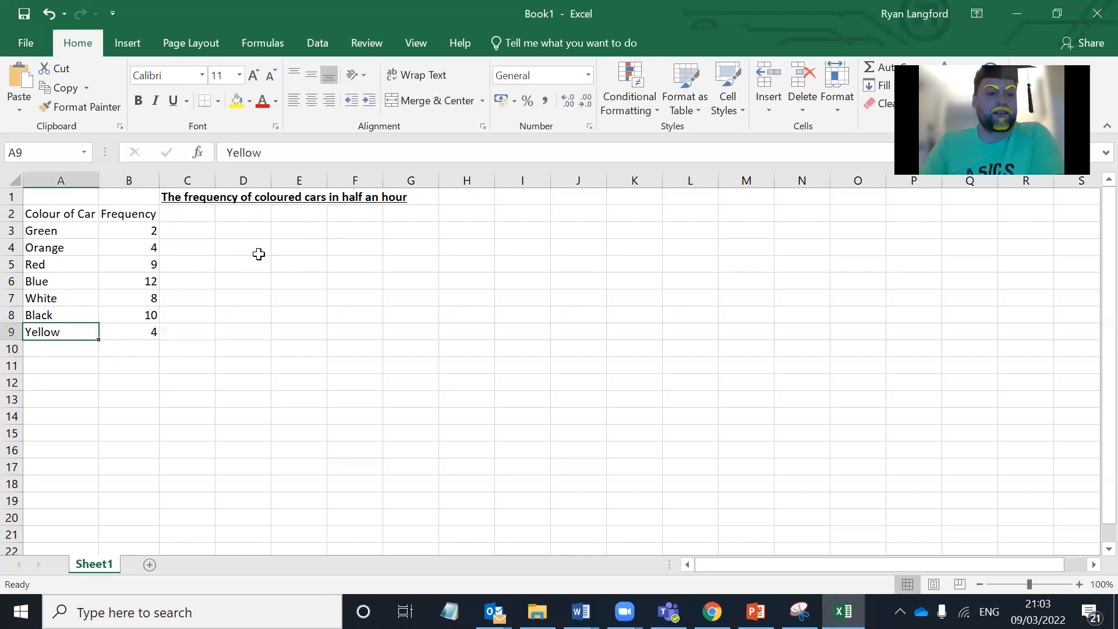
{"action": "key", "text": "Right"}
{"action": "key", "text": "Right"}
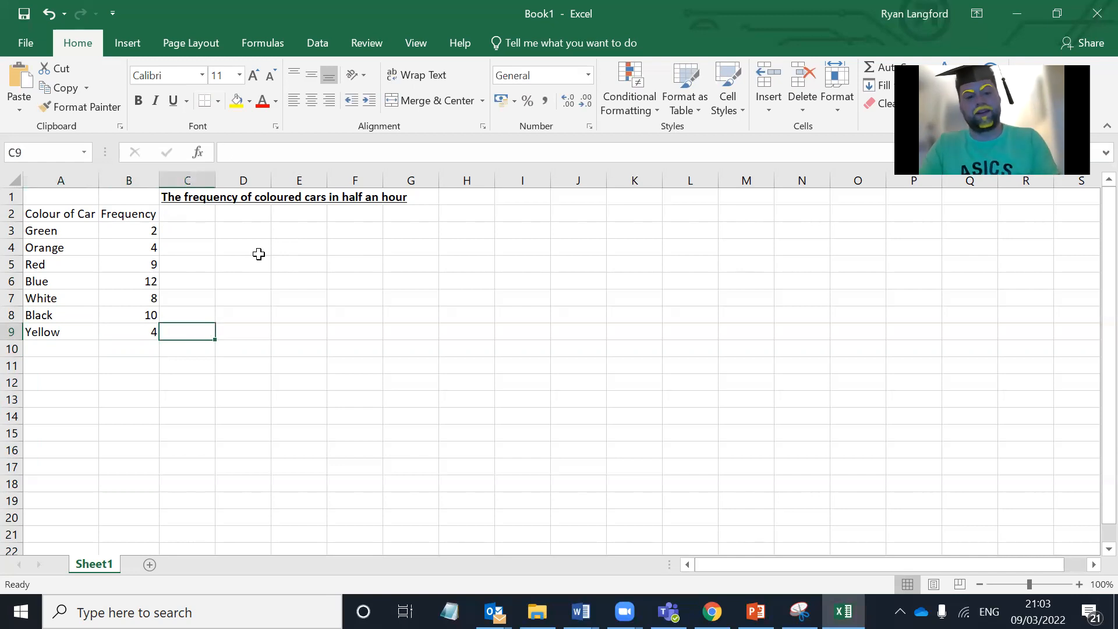
{"action": "type", "text": "f"}
{"action": "key", "text": "Right"}
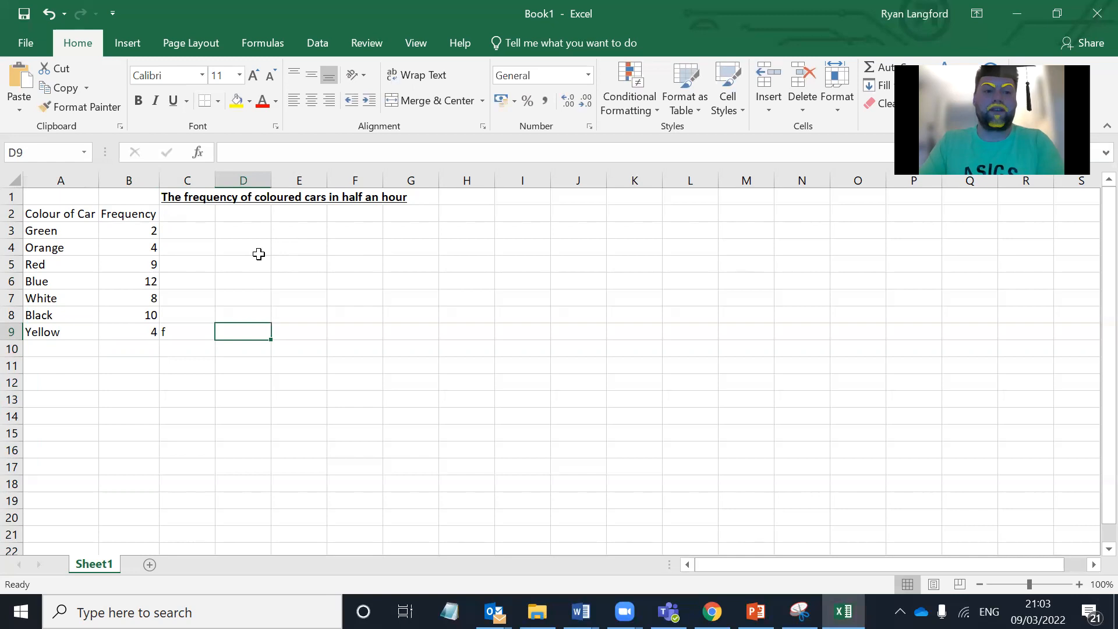
{"action": "key", "text": "Left"}
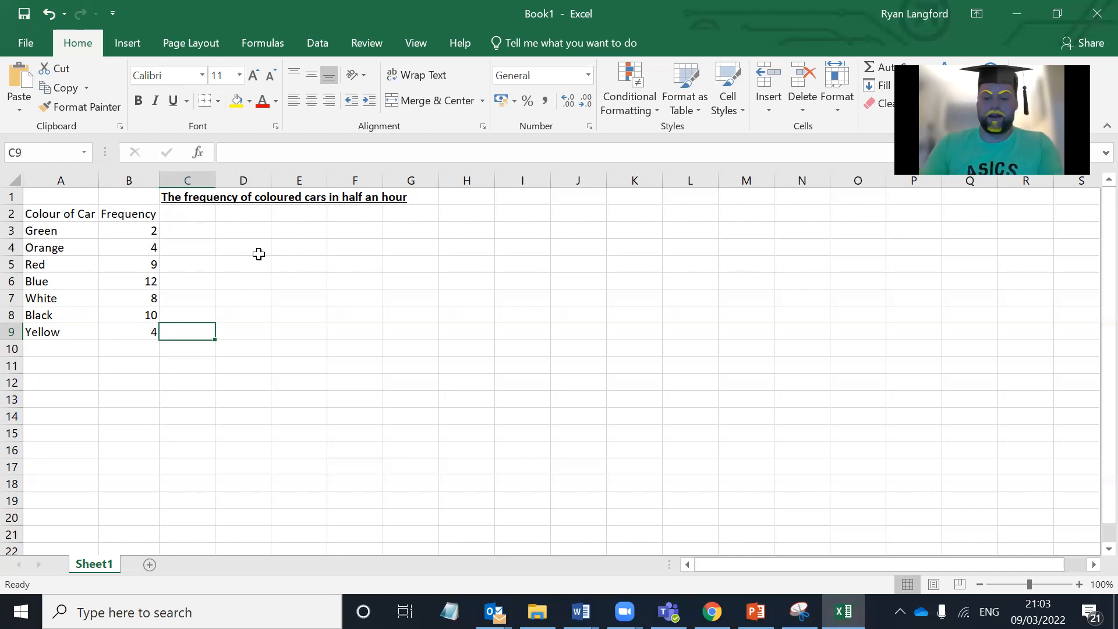
{"action": "key", "text": "Left"}
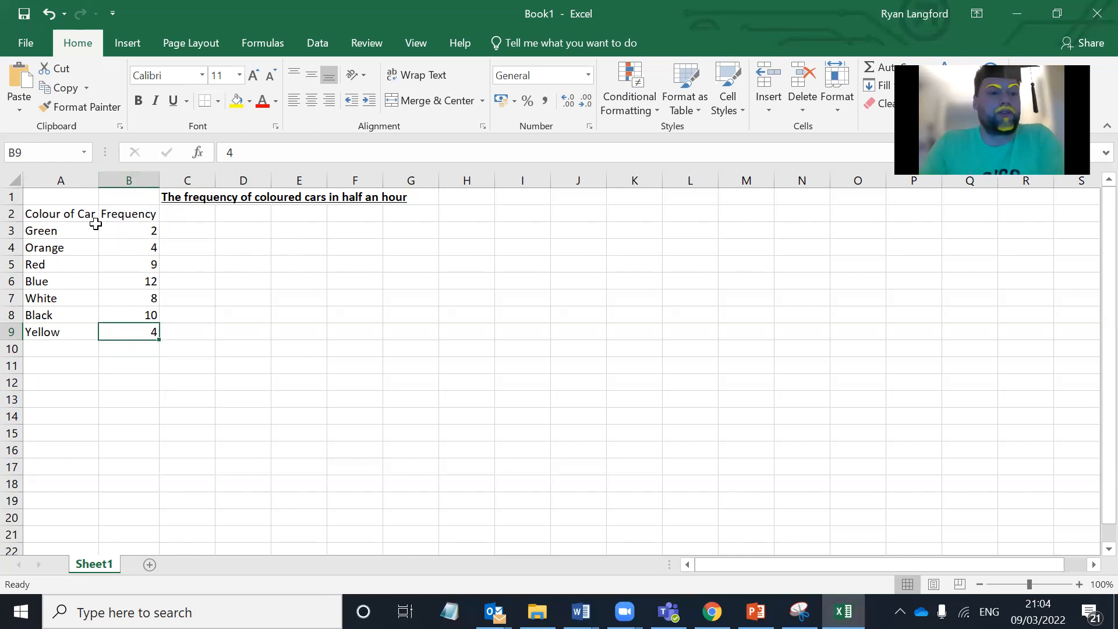
Step: Apply All Borders to the table in cells A2 to B9
{"action": "left_click", "coordinate": [64, 216]}
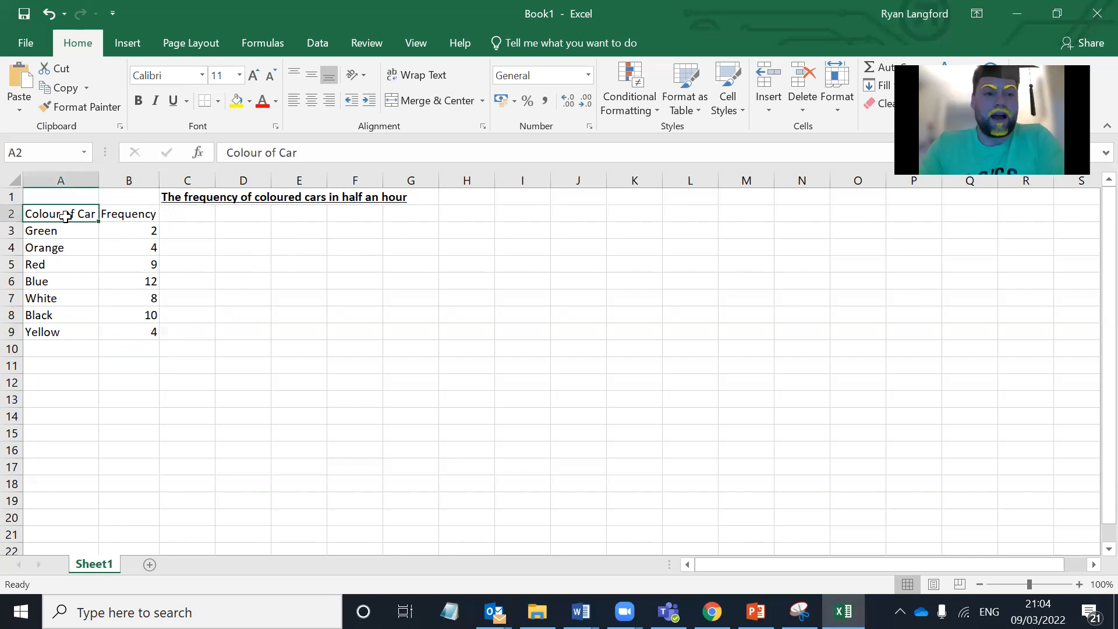
{"action": "left_click_drag", "start_coordinate": [65, 216], "coordinate": [128, 333]}
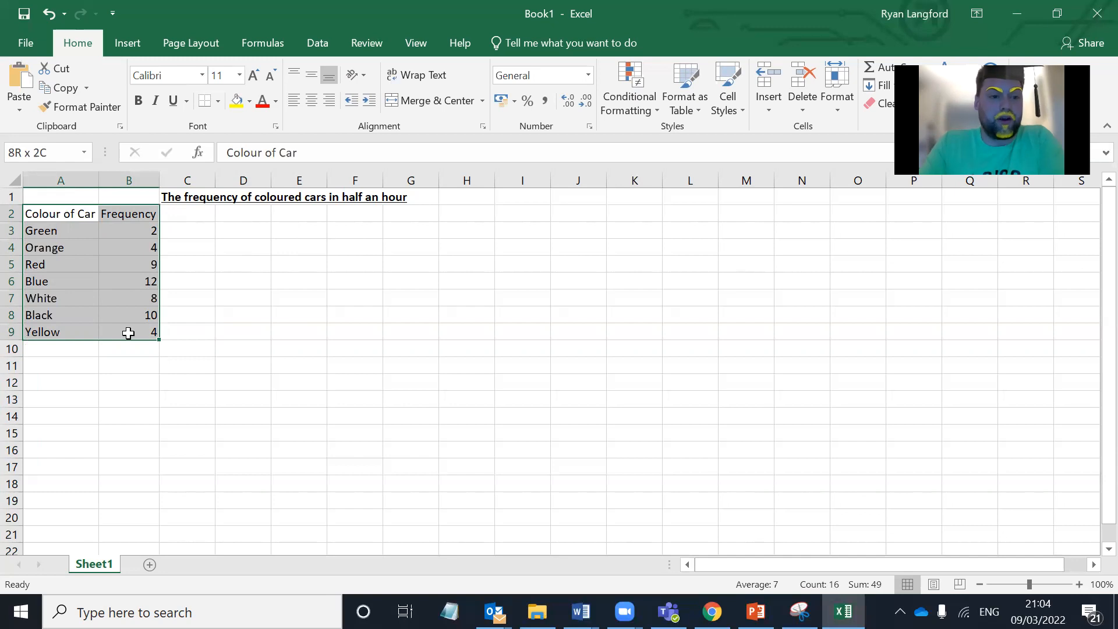
{"action": "left_click_drag", "start_coordinate": [128, 332], "coordinate": [128, 333]}
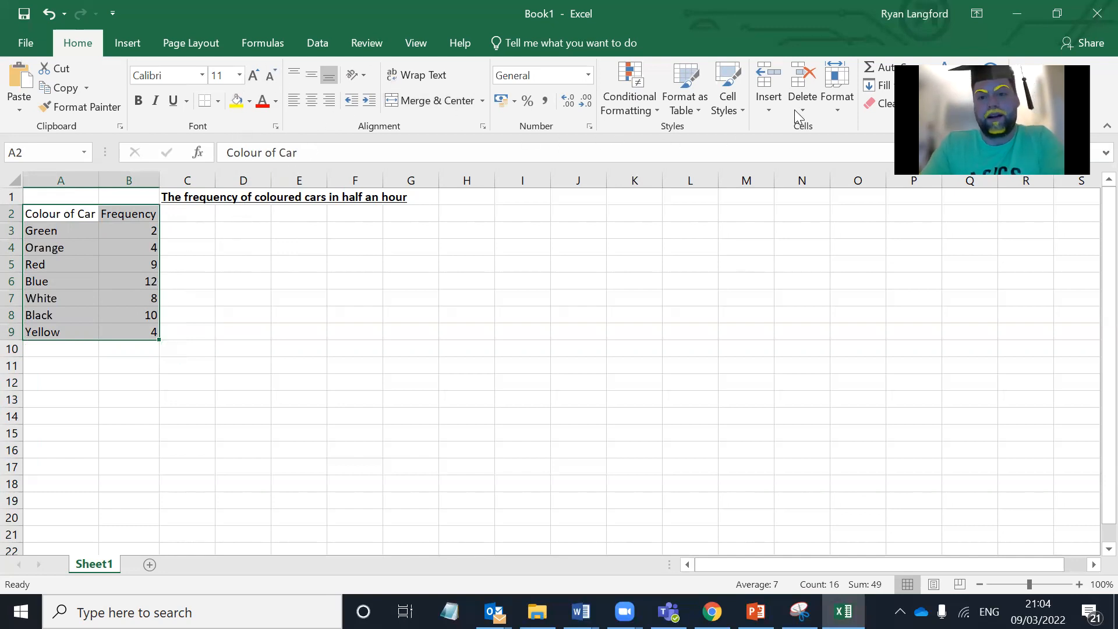
{"action": "left_click", "coordinate": [219, 103]}
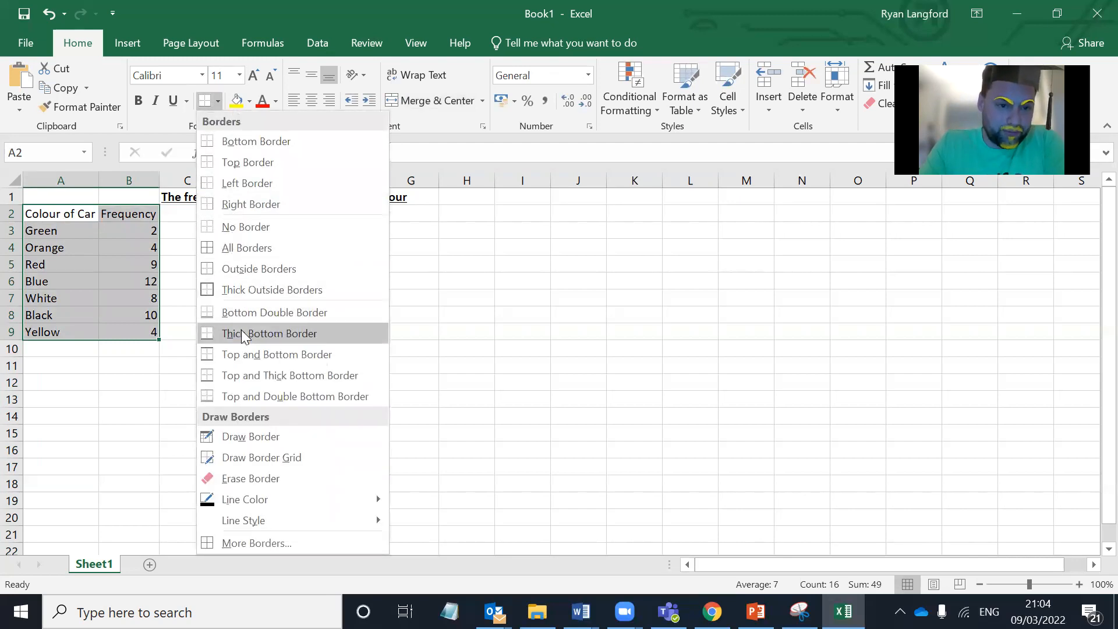
{"action": "left_click", "coordinate": [269, 249]}
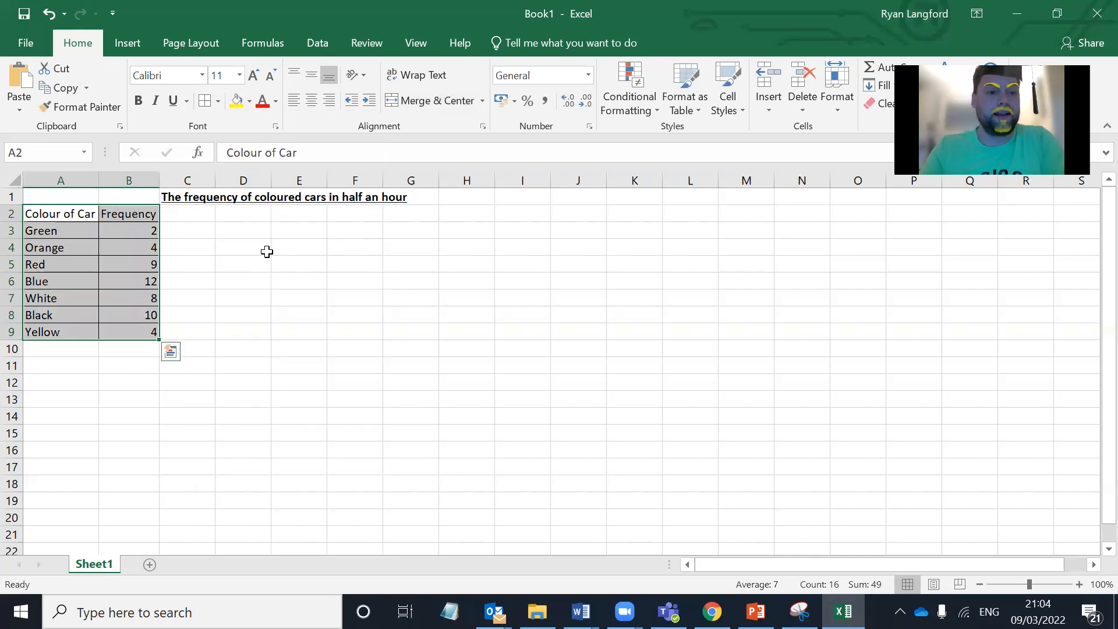
{"action": "left_click", "coordinate": [267, 251]}
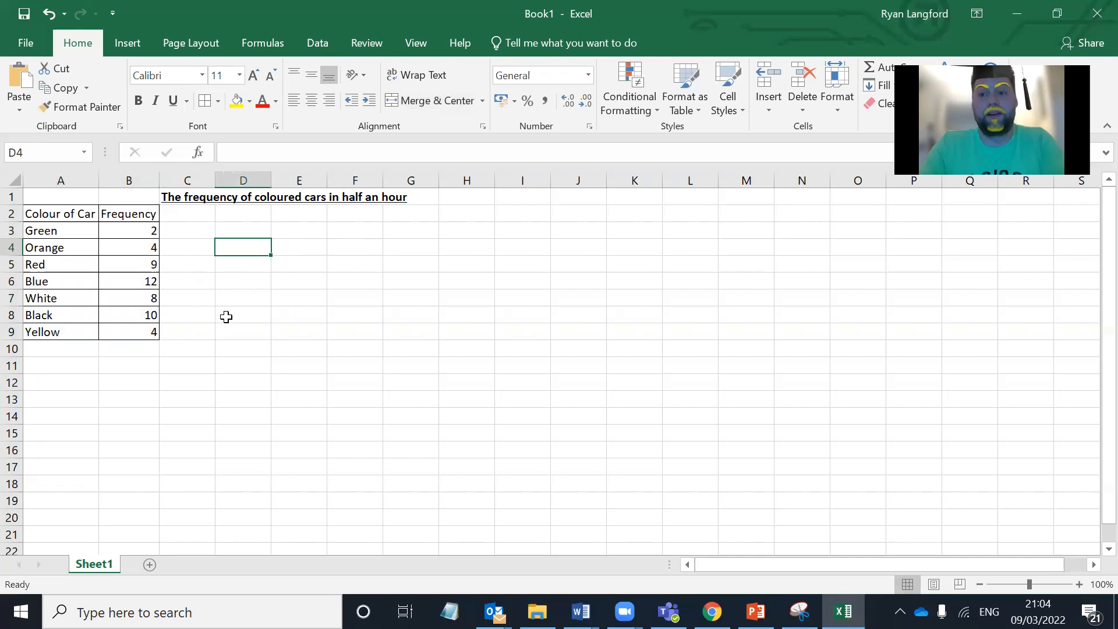
Step: Make the headings "Colour of Car" in A2 and "Frequency" in B2 bold
{"action": "left_click", "coordinate": [76, 218]}
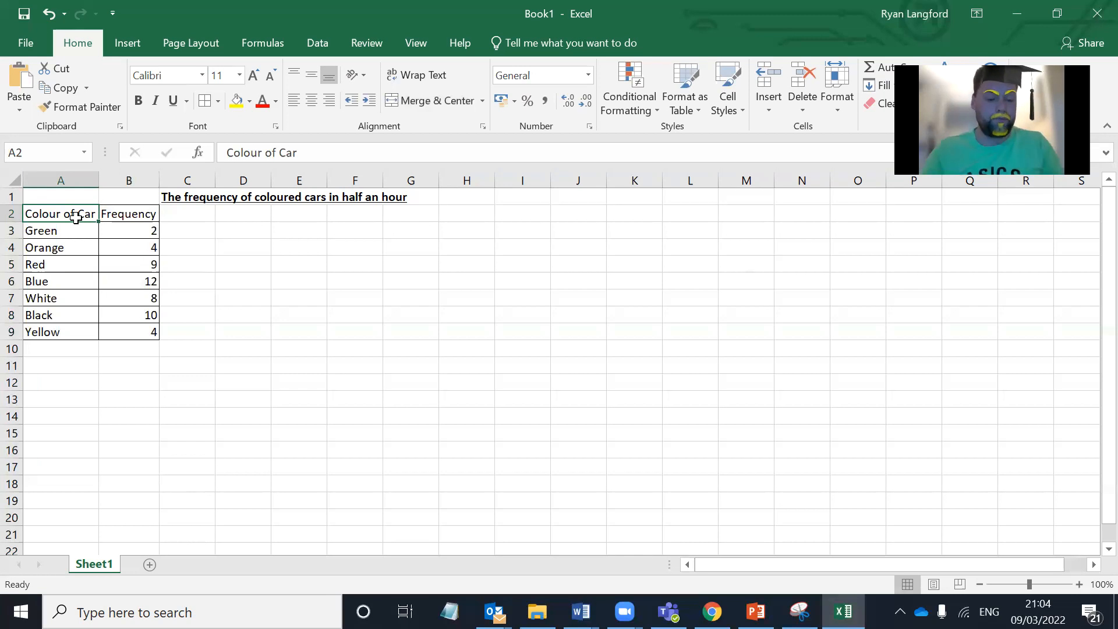
{"action": "key", "text": "ctrl+b"}
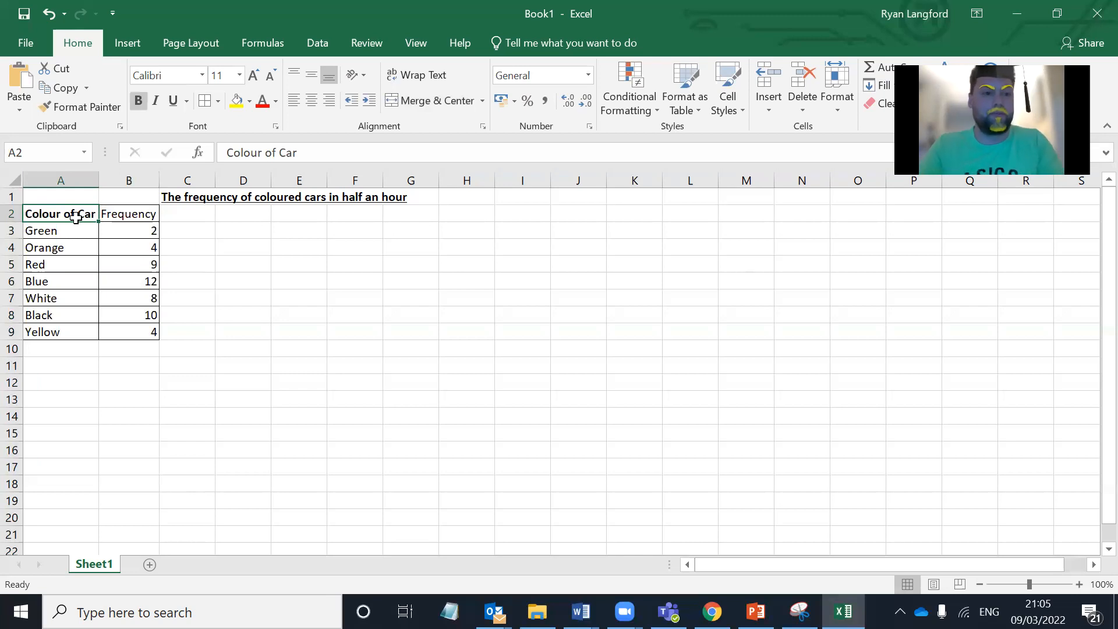
{"action": "left_click", "coordinate": [113, 213]}
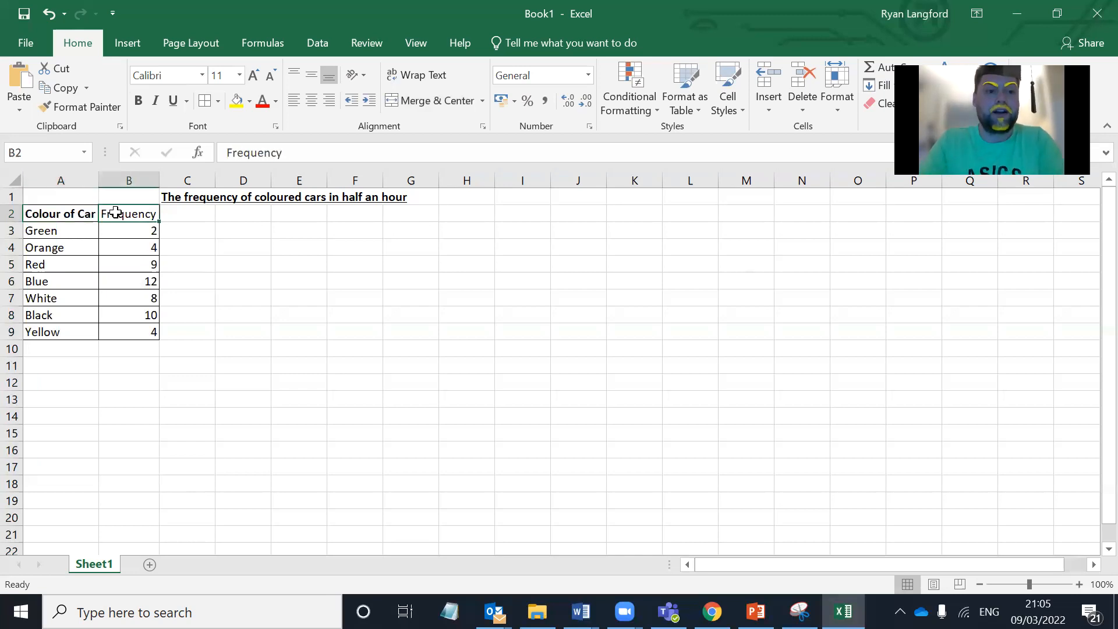
{"action": "left_click", "coordinate": [141, 101]}
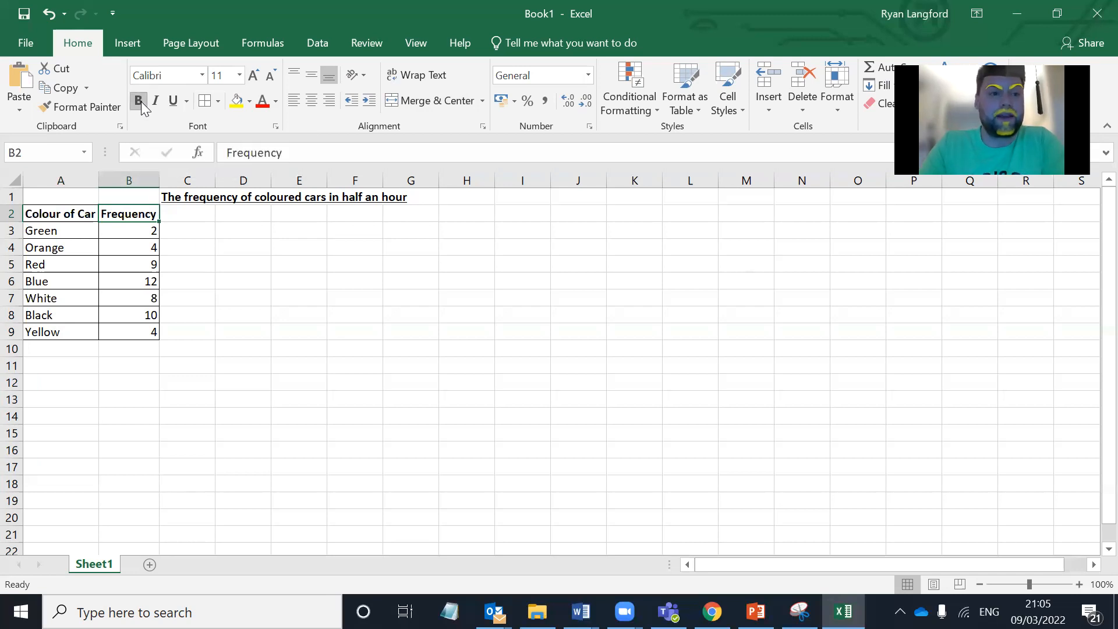
Step: Centre the frequency numbers horizontally in cells B3 to B9
{"action": "left_click_drag", "start_coordinate": [133, 233], "coordinate": [127, 329]}
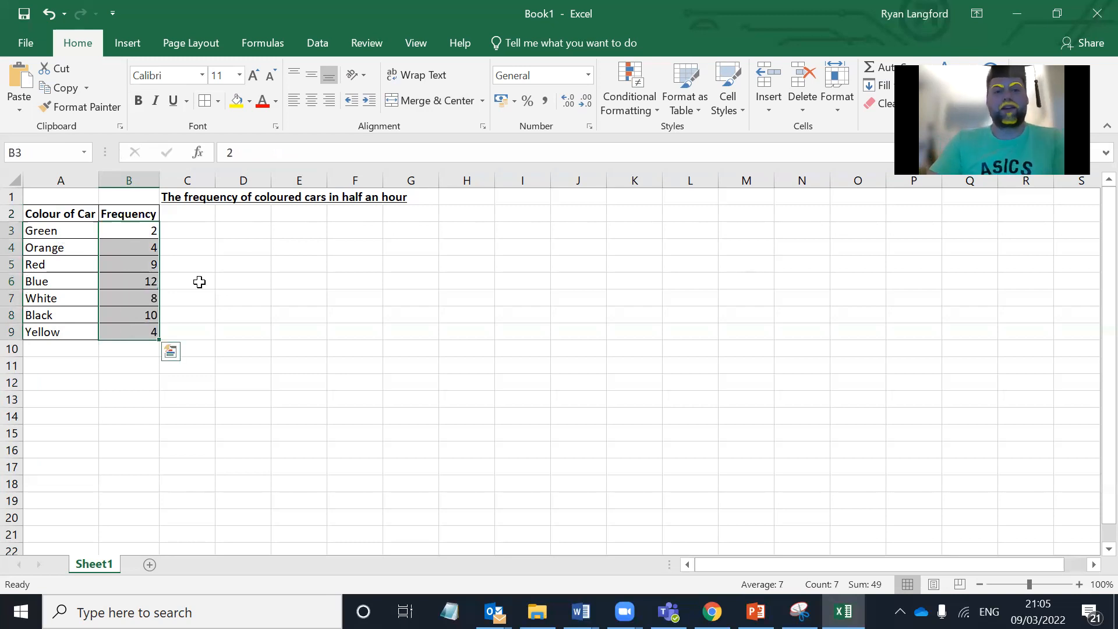
{"action": "left_click", "coordinate": [311, 100]}
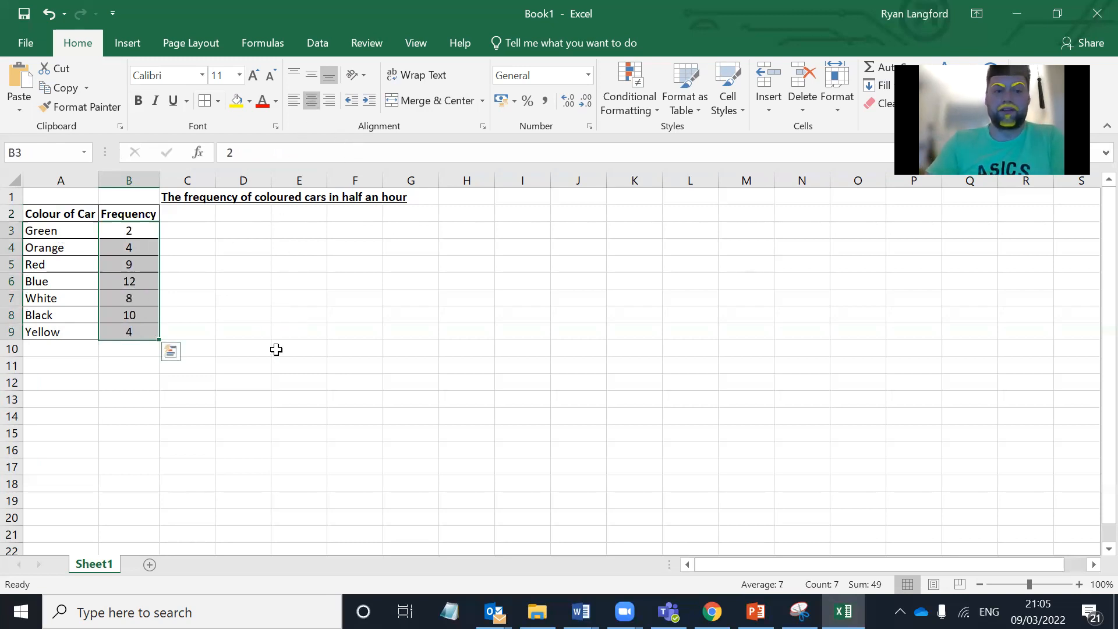
{"action": "left_click", "coordinate": [295, 100]}
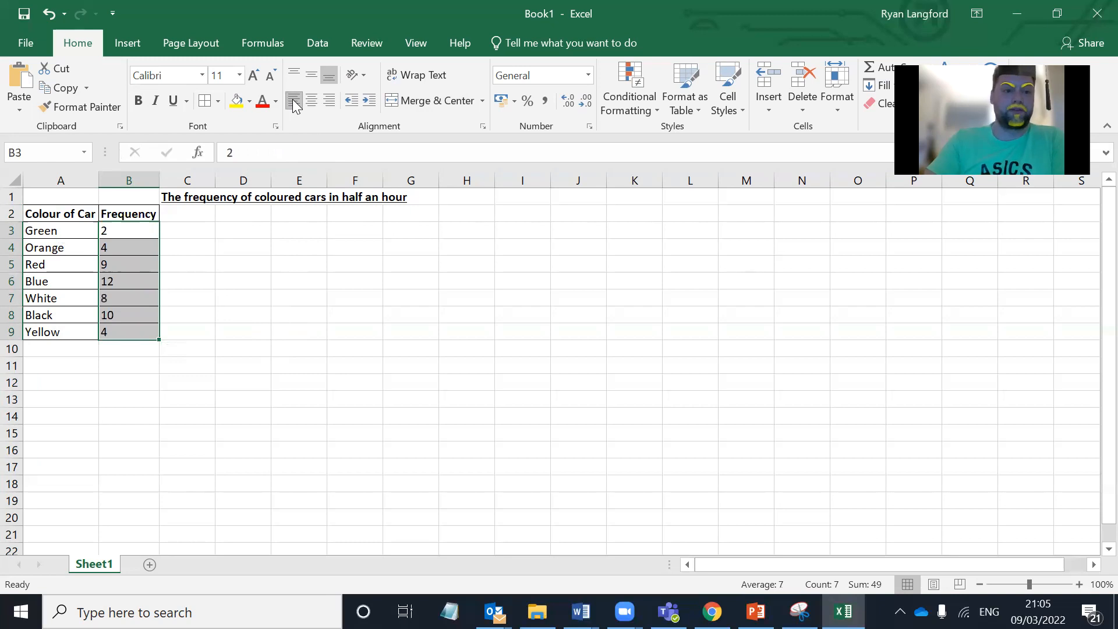
{"action": "left_click", "coordinate": [308, 101]}
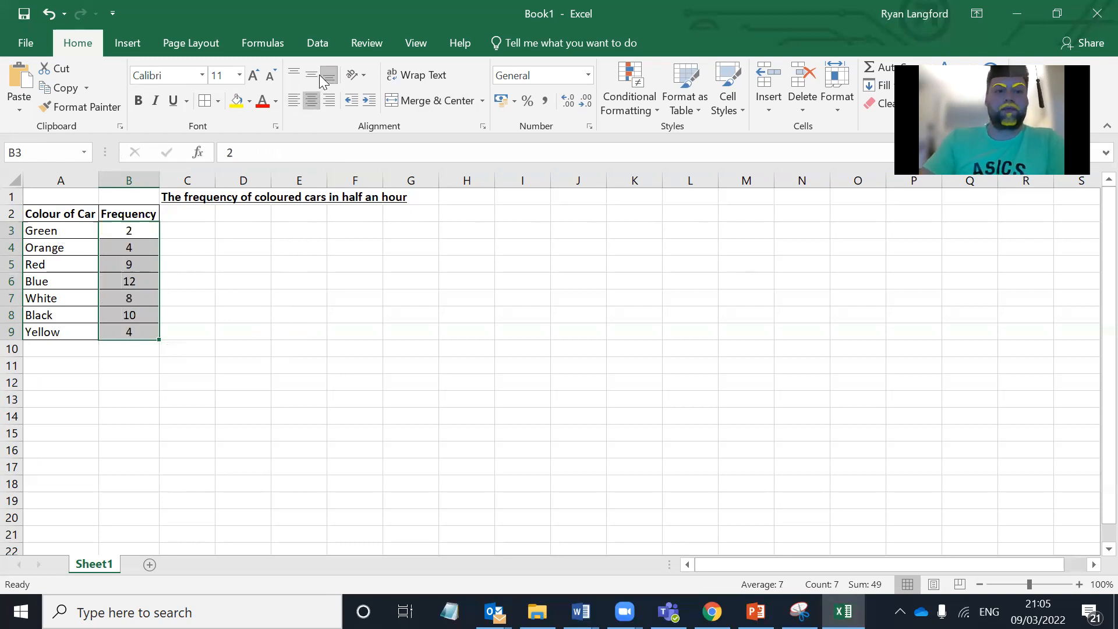
{"action": "left_click", "coordinate": [232, 346]}
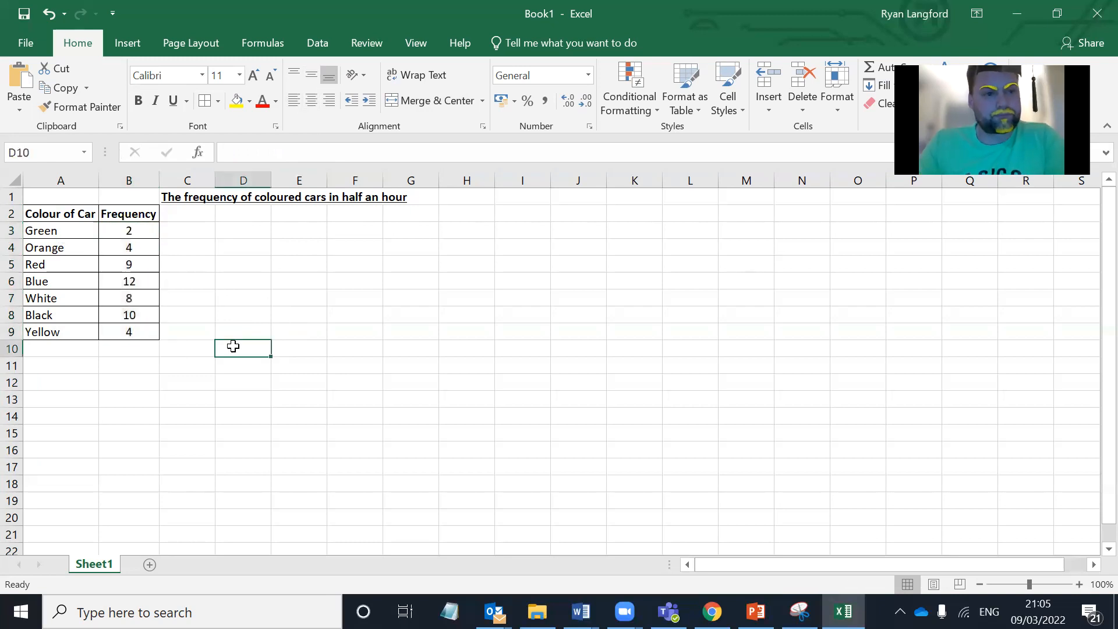
Step: Fill the "Green" cell A3 with the theme colour Green, Accent 6, Lighter 40%
{"action": "left_click_drag", "start_coordinate": [67, 231], "coordinate": [74, 329]}
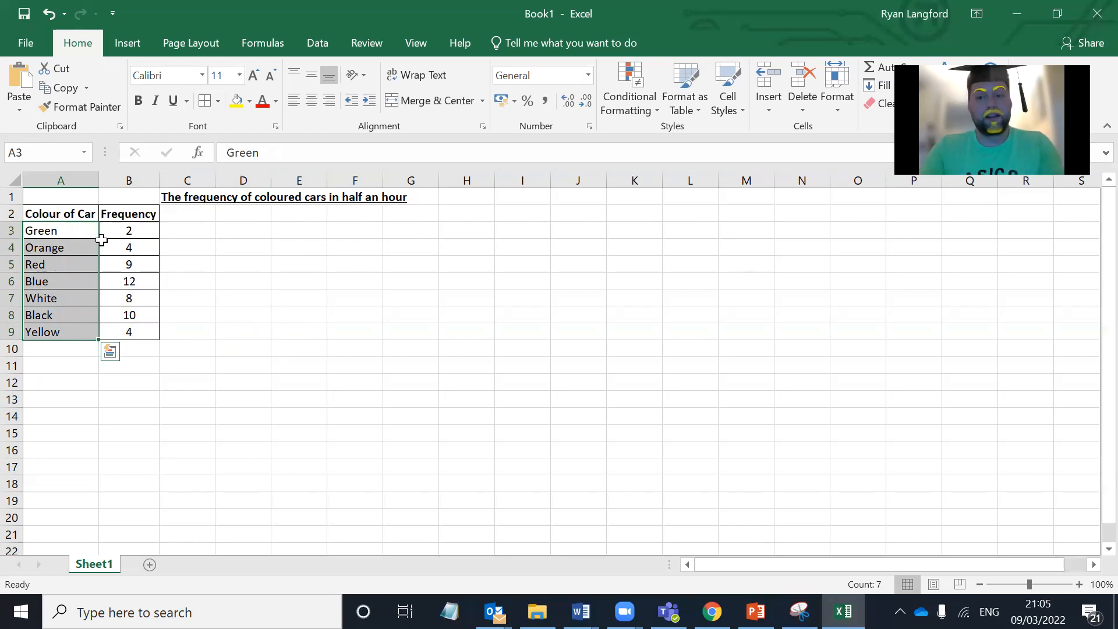
{"action": "left_click", "coordinate": [54, 231]}
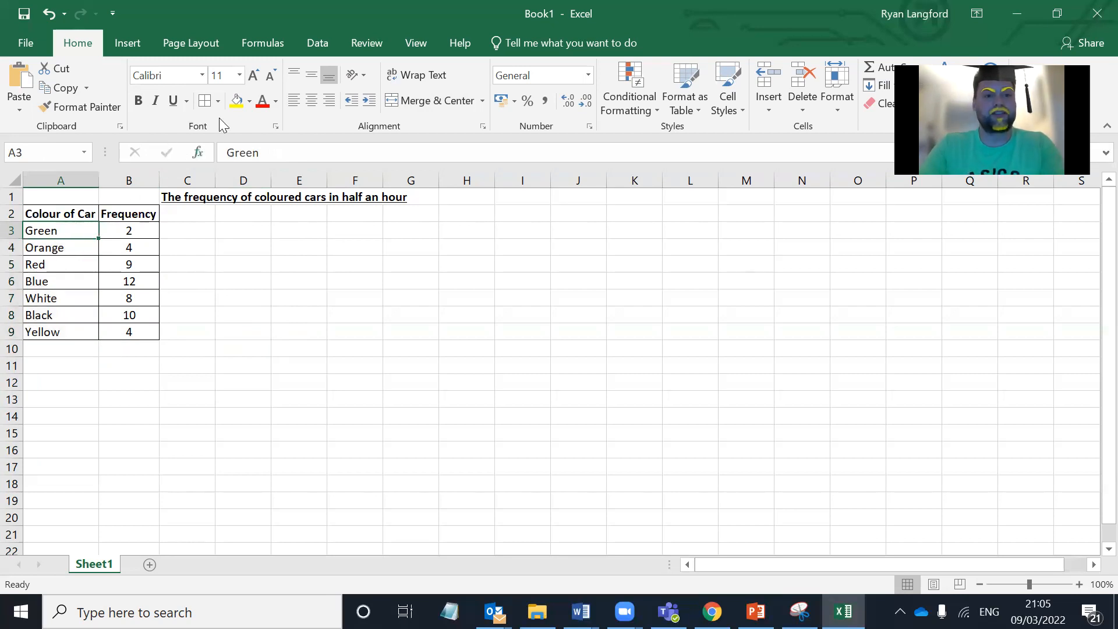
{"action": "left_click", "coordinate": [275, 102]}
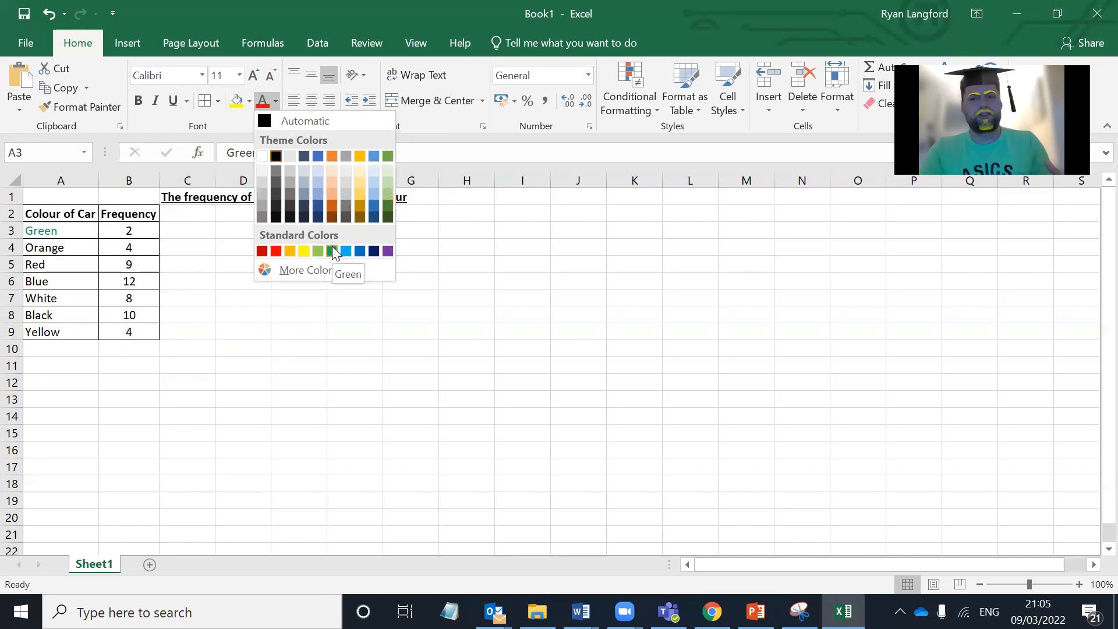
{"action": "left_click", "coordinate": [326, 297]}
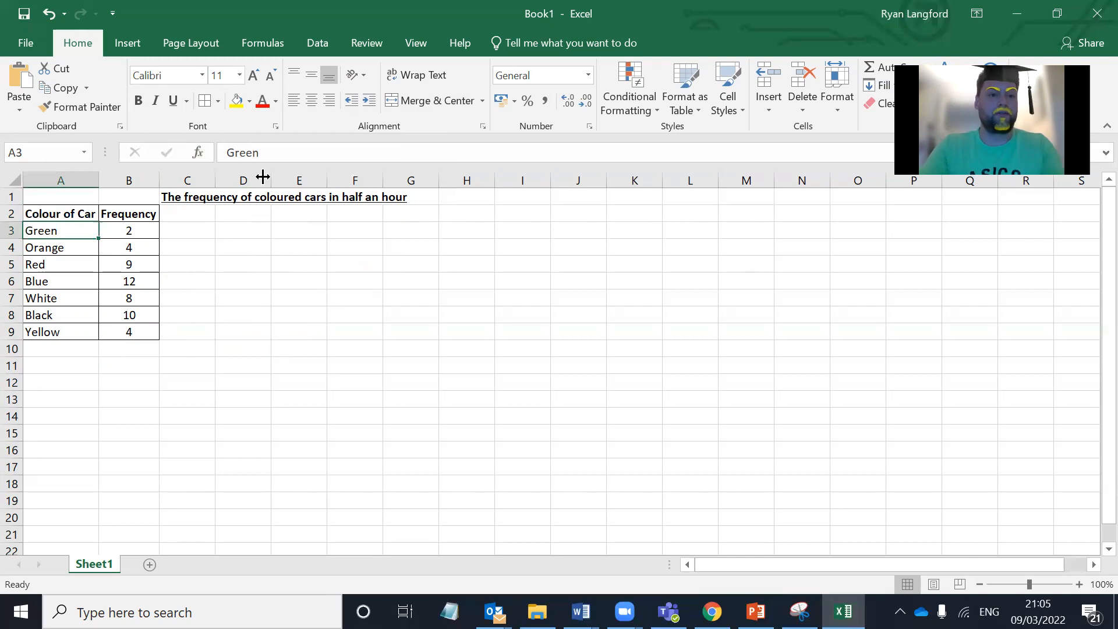
{"action": "left_click", "coordinate": [249, 102]}
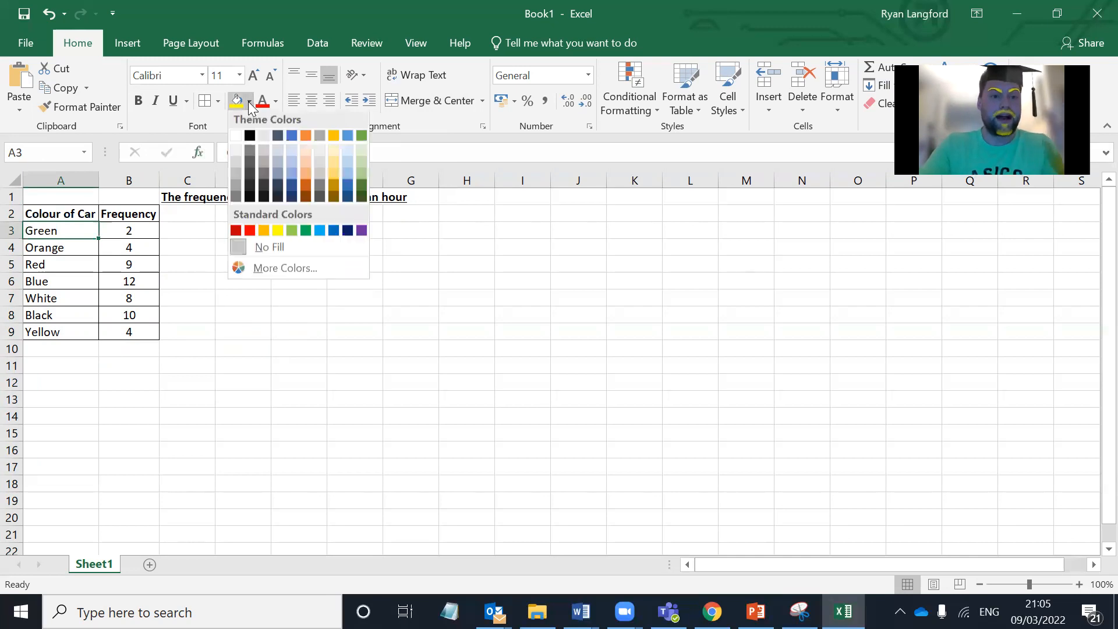
{"action": "left_click", "coordinate": [360, 177]}
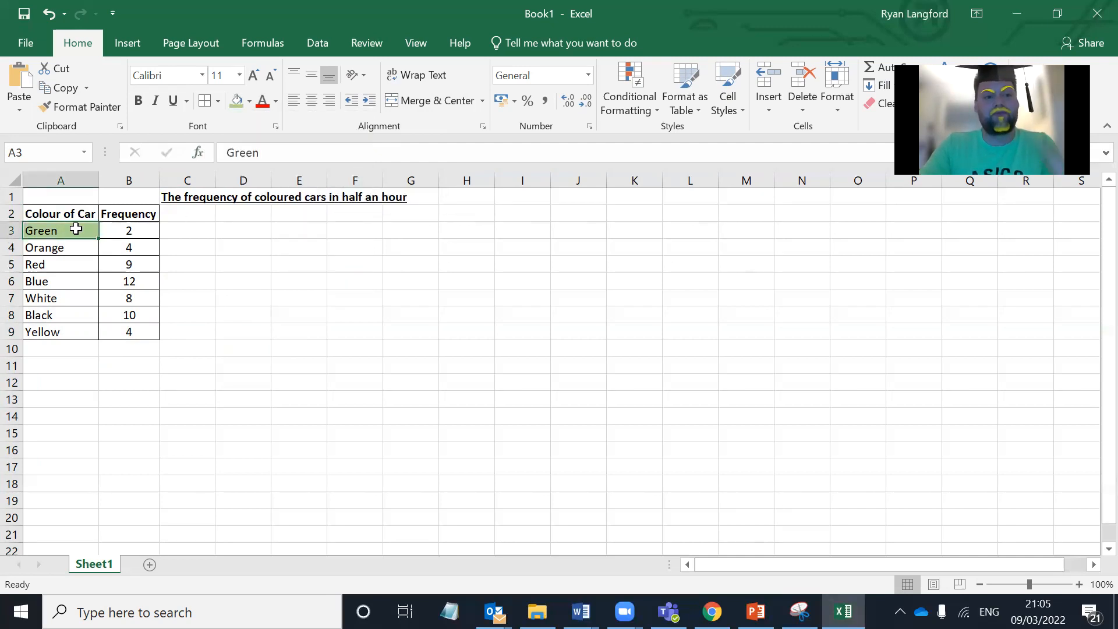
Step: Fill the "Orange" cell A4 with the theme colour Orange, Accent 2, Lighter 40%
{"action": "left_click", "coordinate": [66, 261]}
{"action": "left_click", "coordinate": [73, 248]}
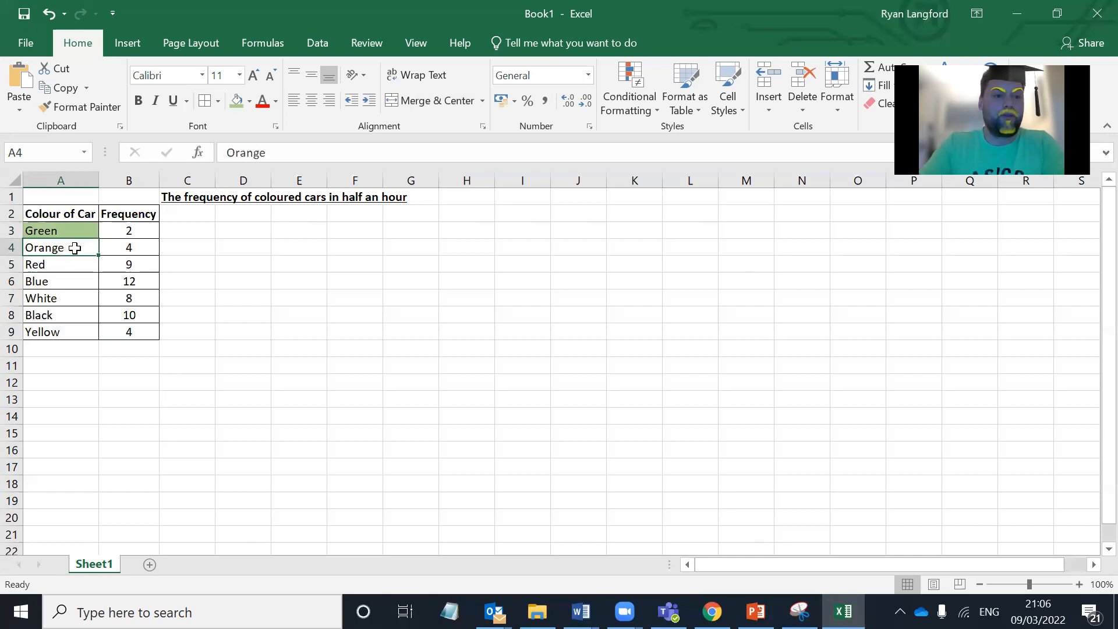
{"action": "left_click", "coordinate": [249, 101]}
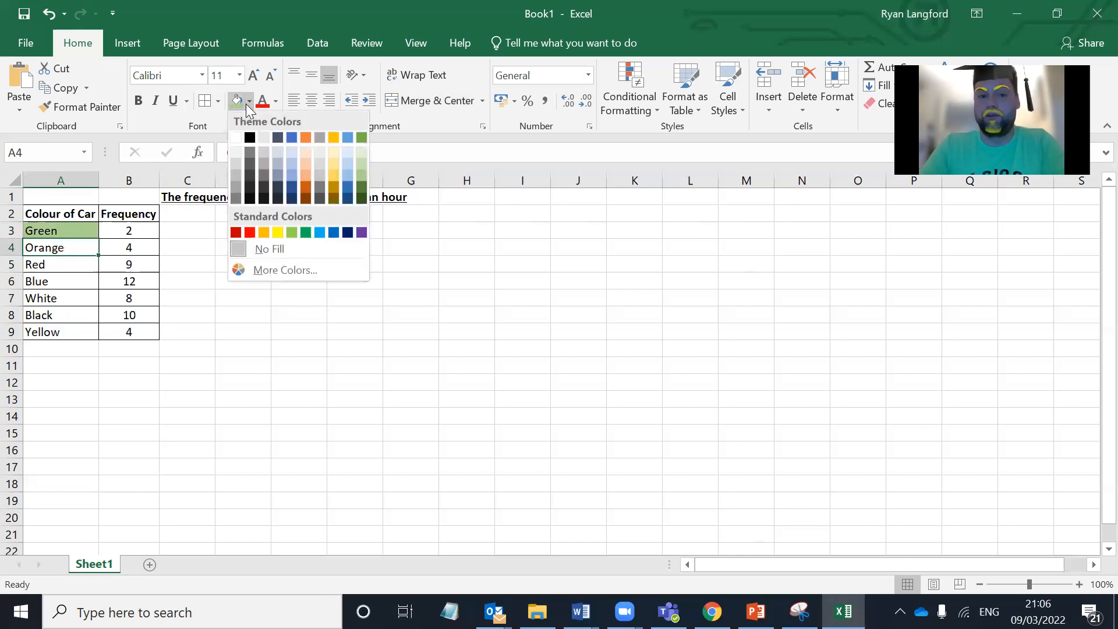
{"action": "left_click", "coordinate": [306, 176]}
Step: Fill the "Red" cell A5 with standard red and the "Blue" cell A6 with a light blue theme colour
{"action": "left_click", "coordinate": [84, 264]}
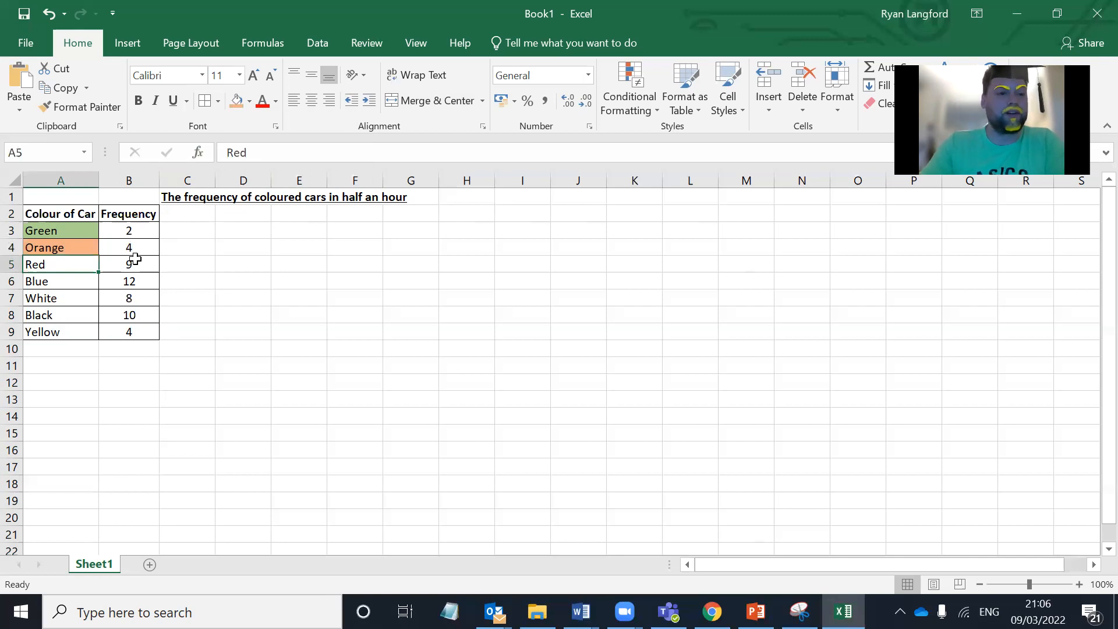
{"action": "left_click", "coordinate": [249, 103]}
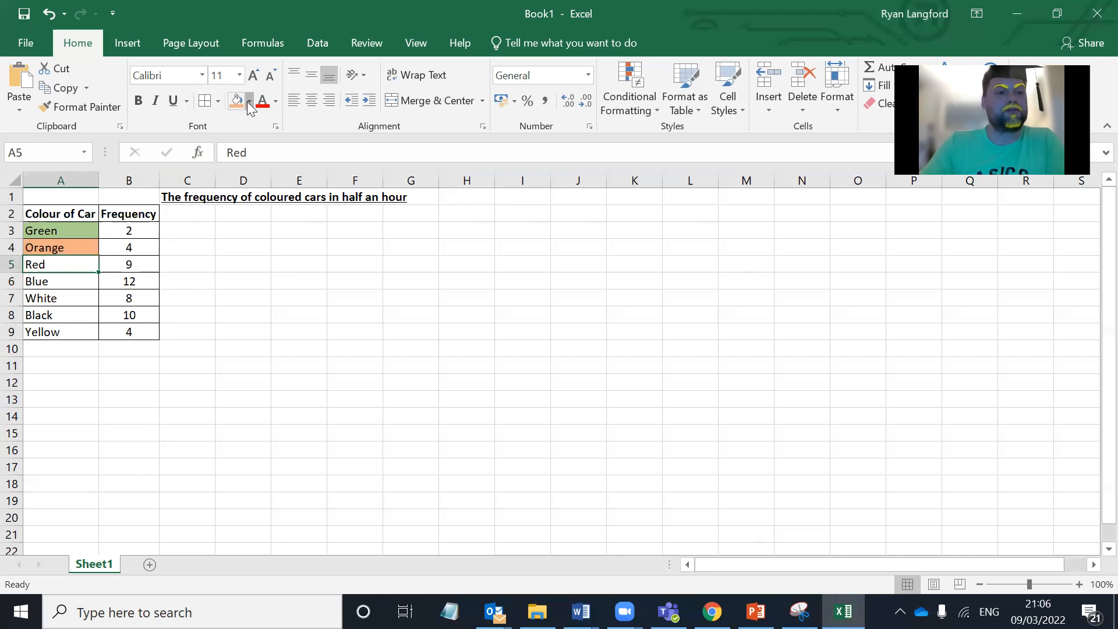
{"action": "left_click", "coordinate": [249, 231]}
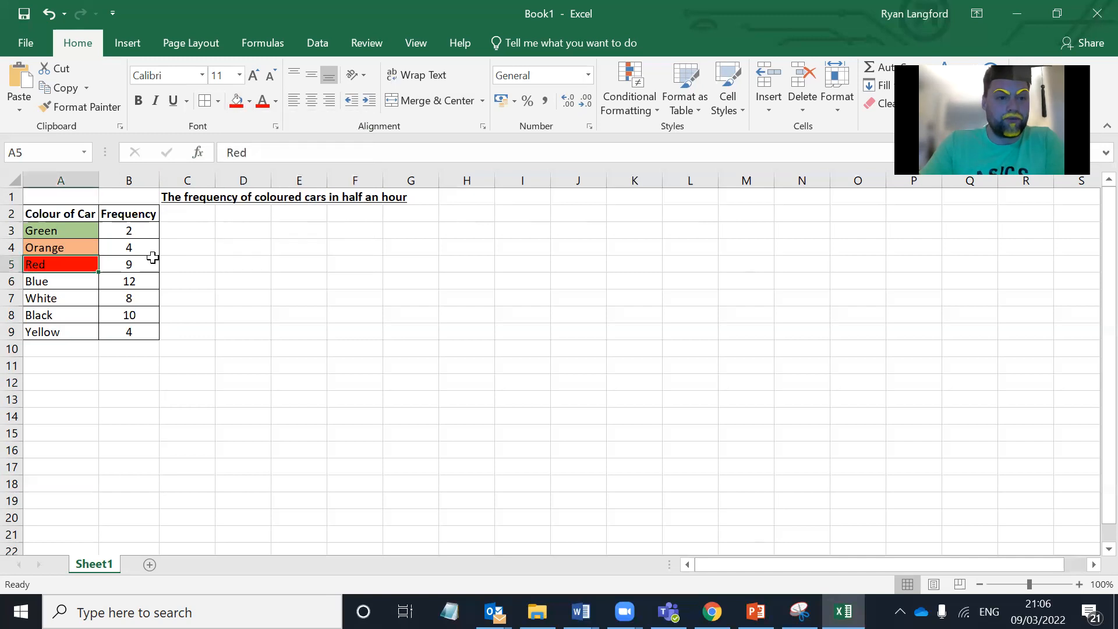
{"action": "left_click", "coordinate": [82, 282]}
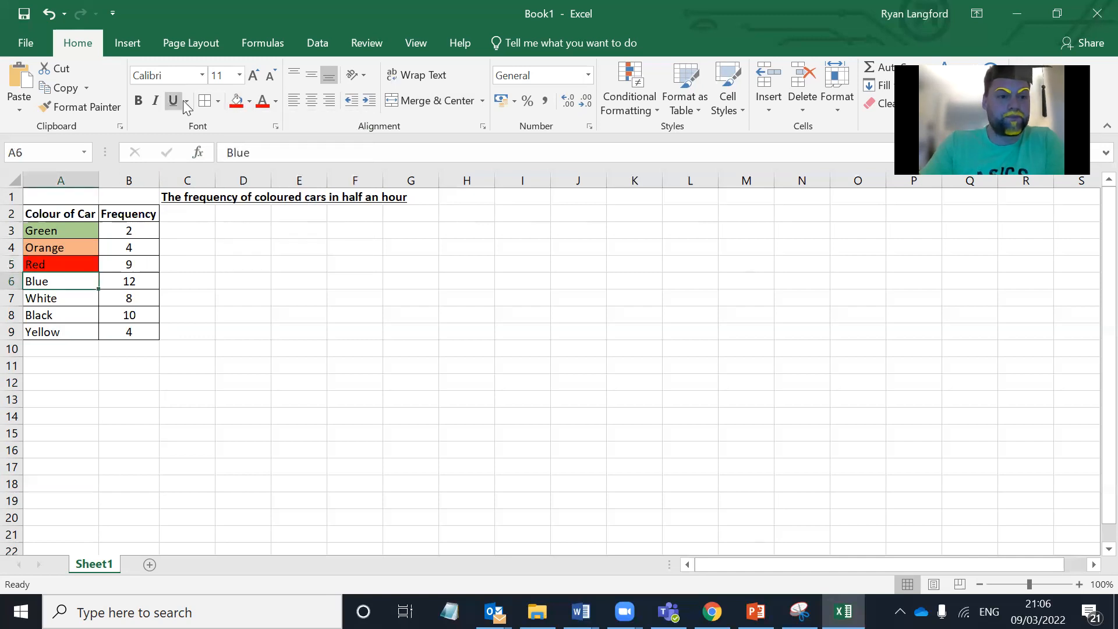
{"action": "left_click", "coordinate": [249, 101]}
{"action": "left_click", "coordinate": [342, 179]}
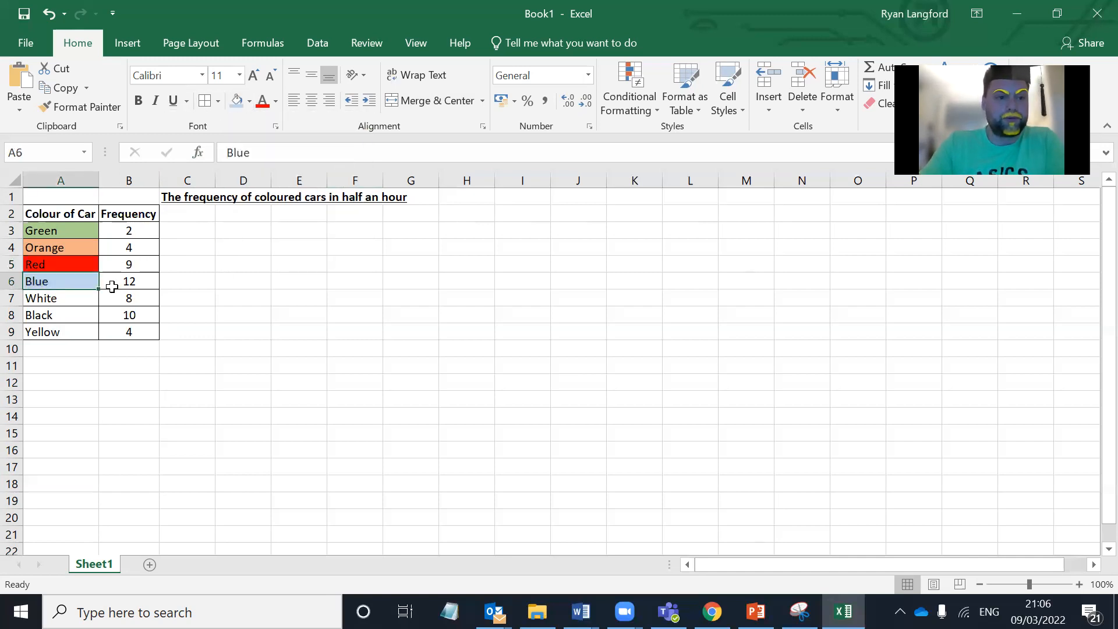
Step: Fill the "Black" cell A8 with black and set its font colour to white
{"action": "left_click", "coordinate": [79, 298]}
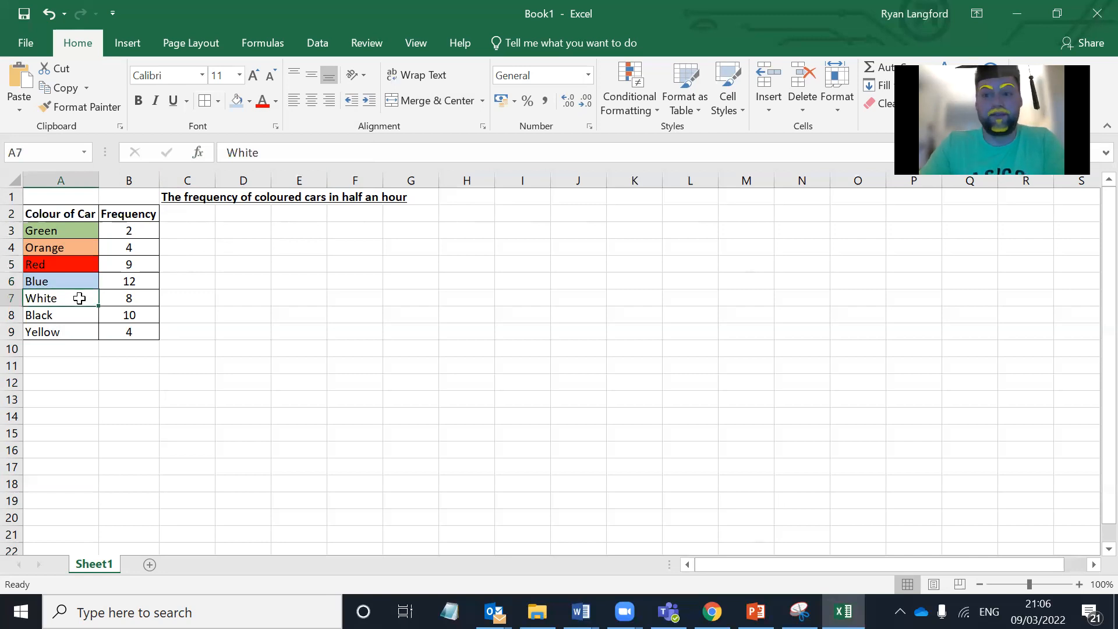
{"action": "left_click", "coordinate": [44, 315]}
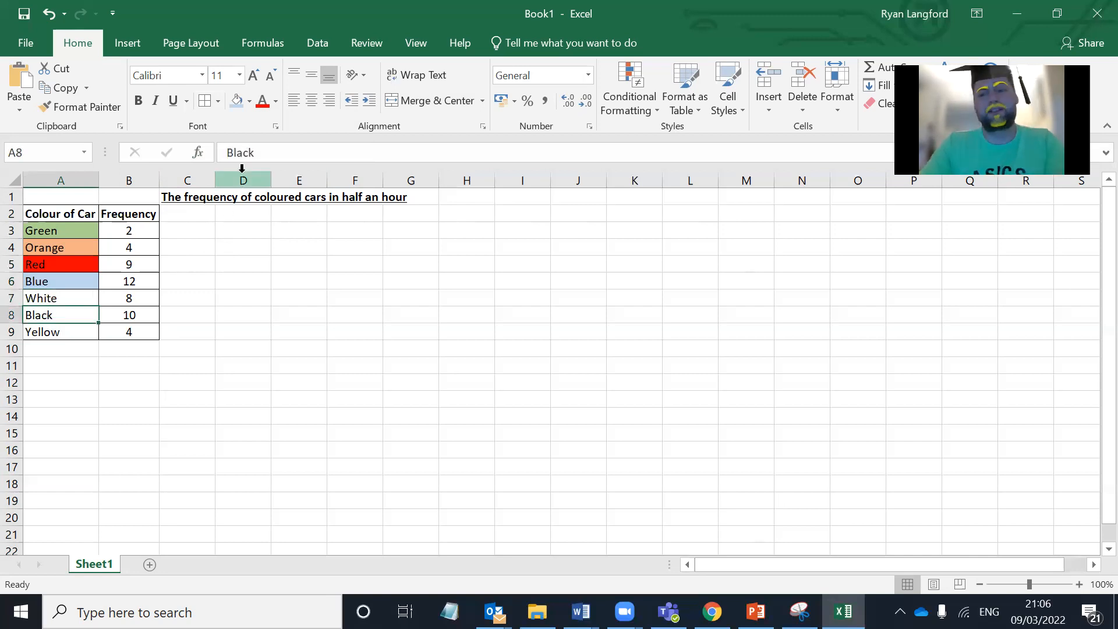
{"action": "left_click", "coordinate": [249, 101]}
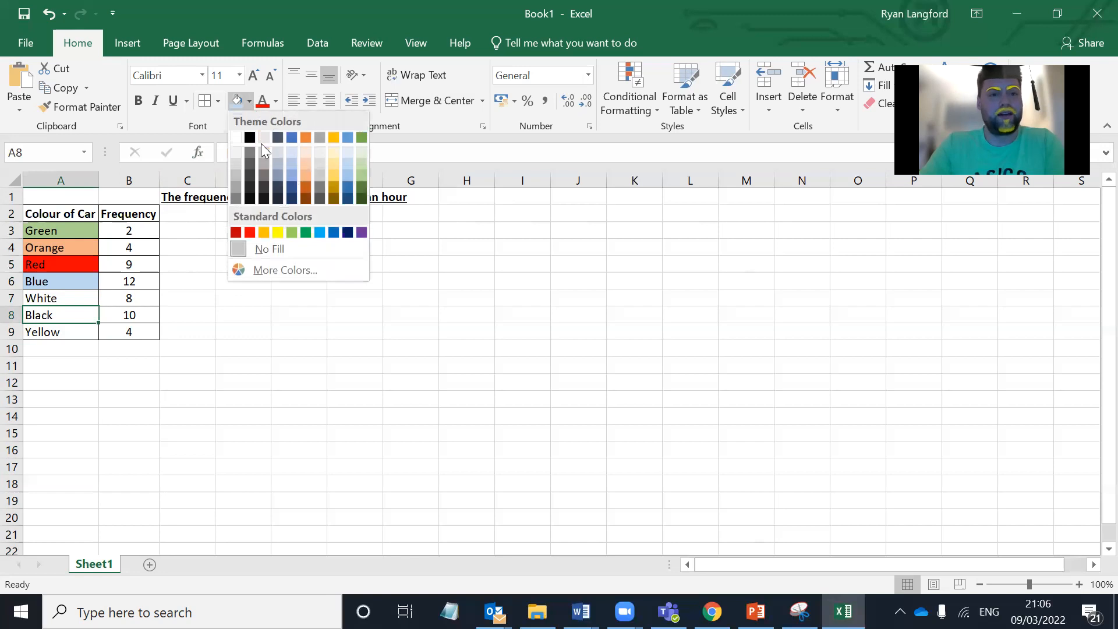
{"action": "left_click", "coordinate": [251, 137]}
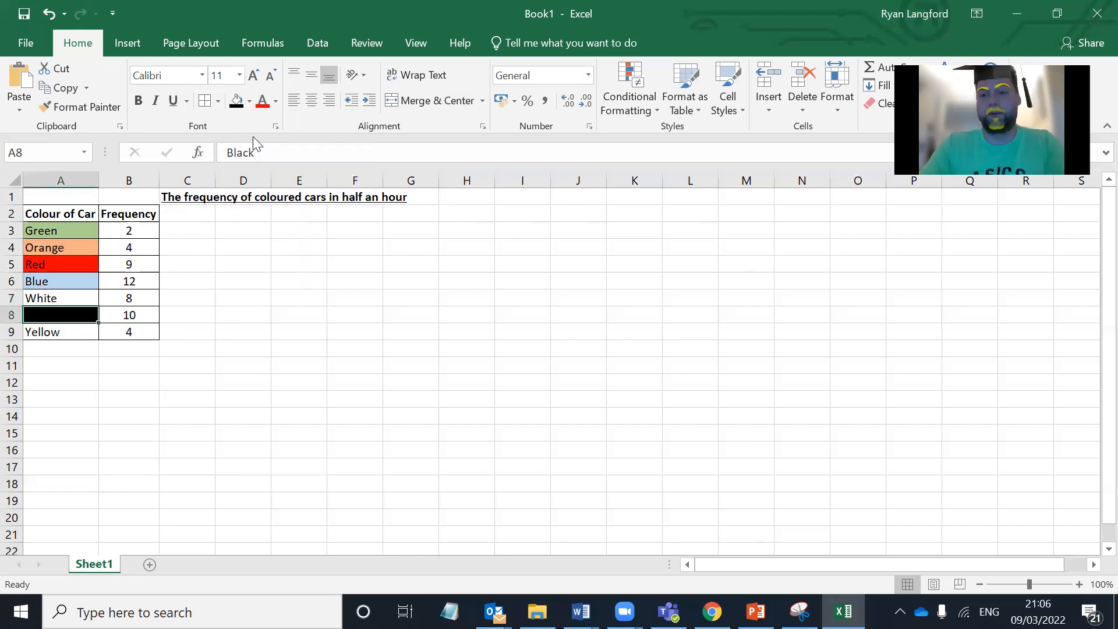
{"action": "left_click", "coordinate": [276, 101]}
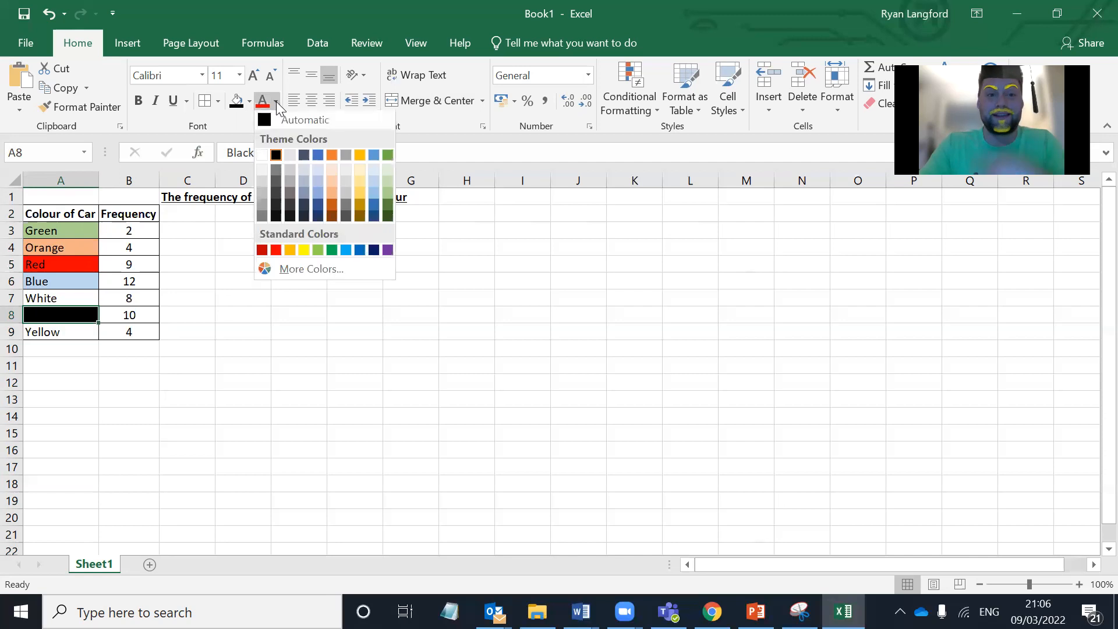
{"action": "left_click", "coordinate": [261, 156]}
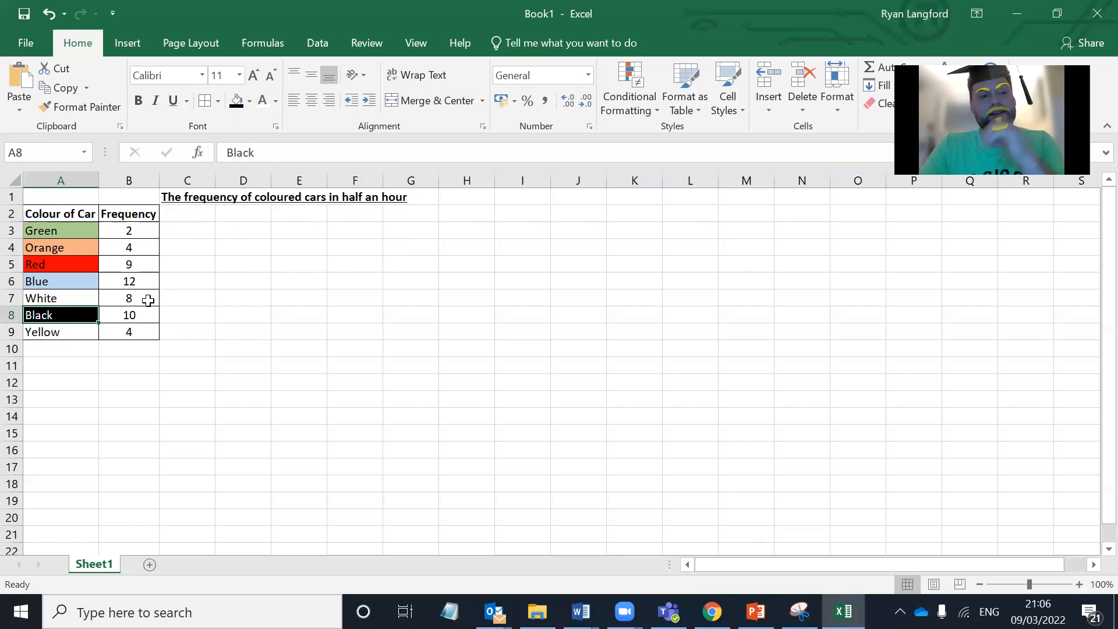
Step: Fill the "Yellow" cell A9 with a pale yellow theme colour
{"action": "left_click", "coordinate": [73, 328]}
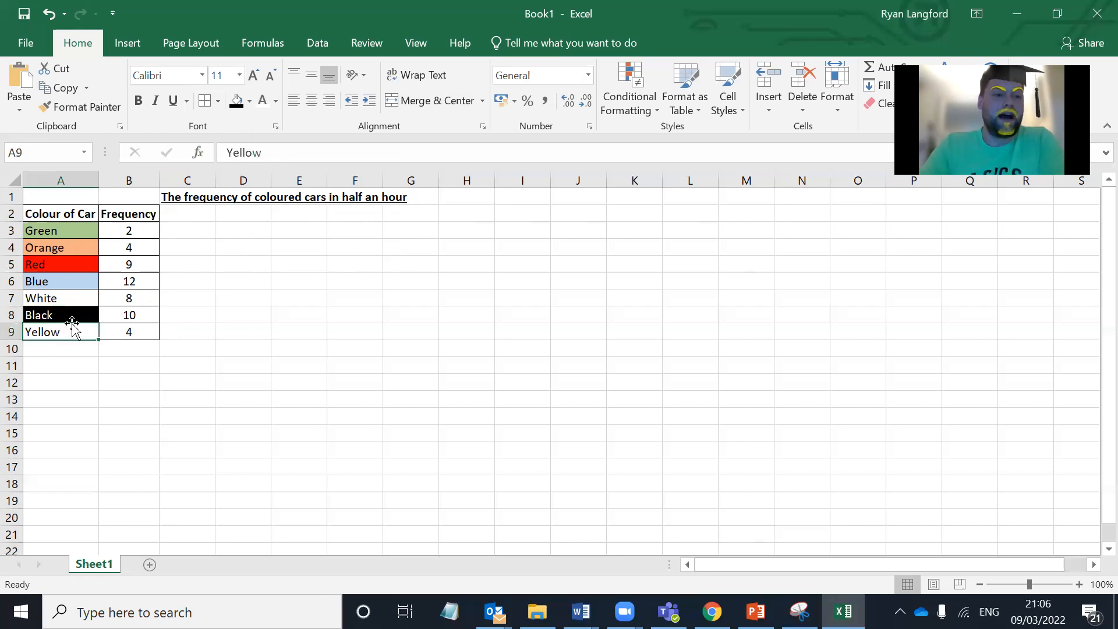
{"action": "left_click", "coordinate": [249, 102]}
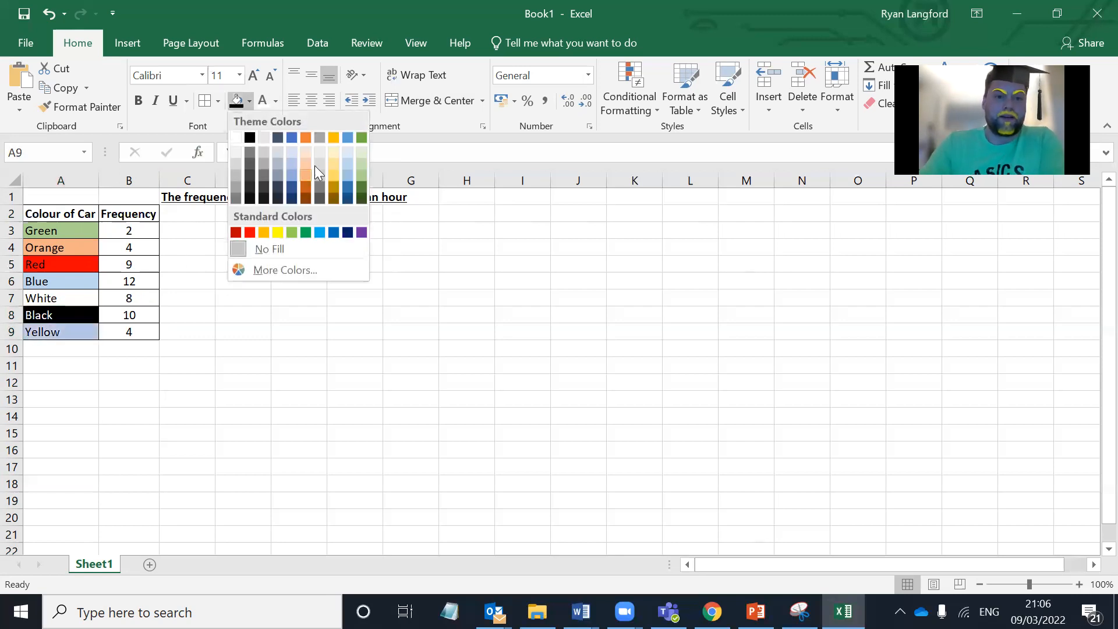
{"action": "left_click", "coordinate": [333, 151]}
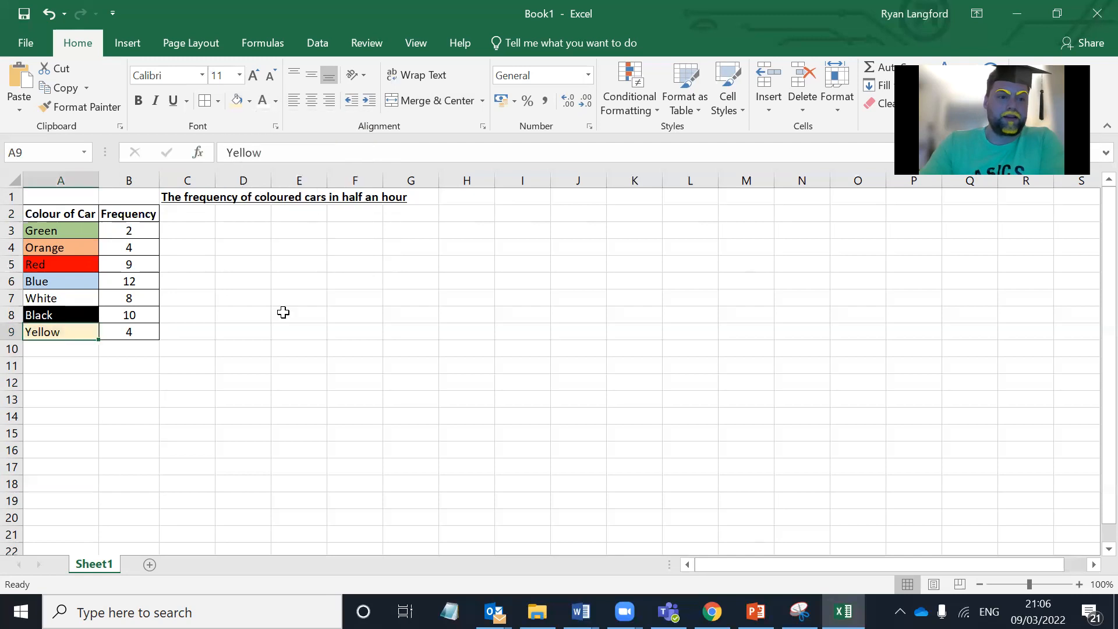
{"action": "left_click", "coordinate": [252, 394]}
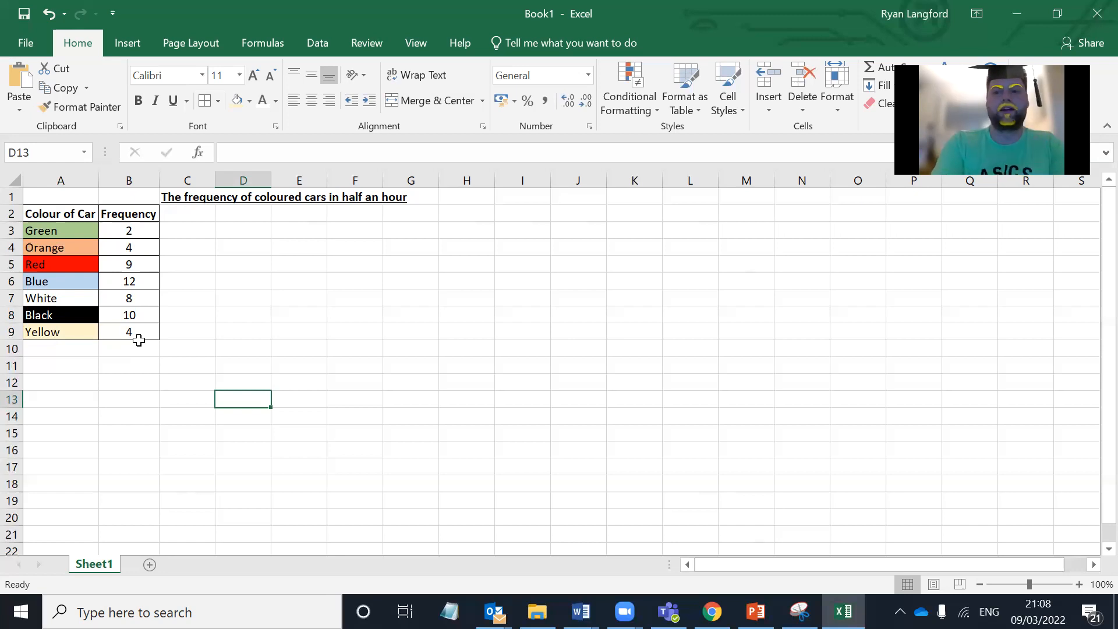
Step: Restore the workbook window from full screen and reposition it on the desktop so the whole frequency table is in view
{"action": "double_click", "coordinate": [341, 29]}
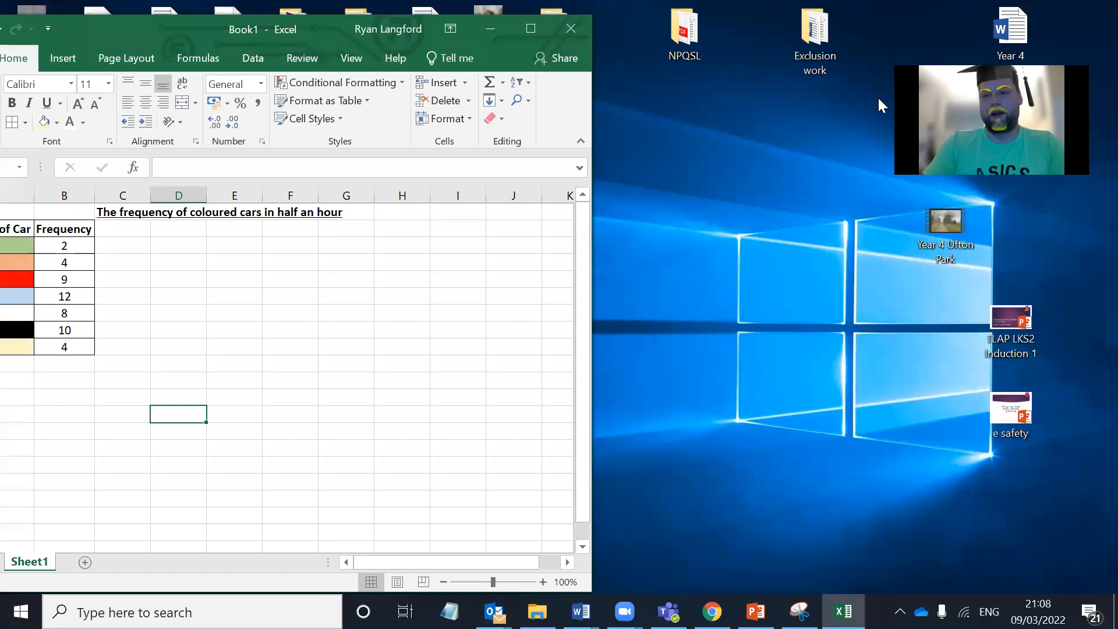
{"action": "left_click_drag", "start_coordinate": [955, 114], "coordinate": [703, 123]}
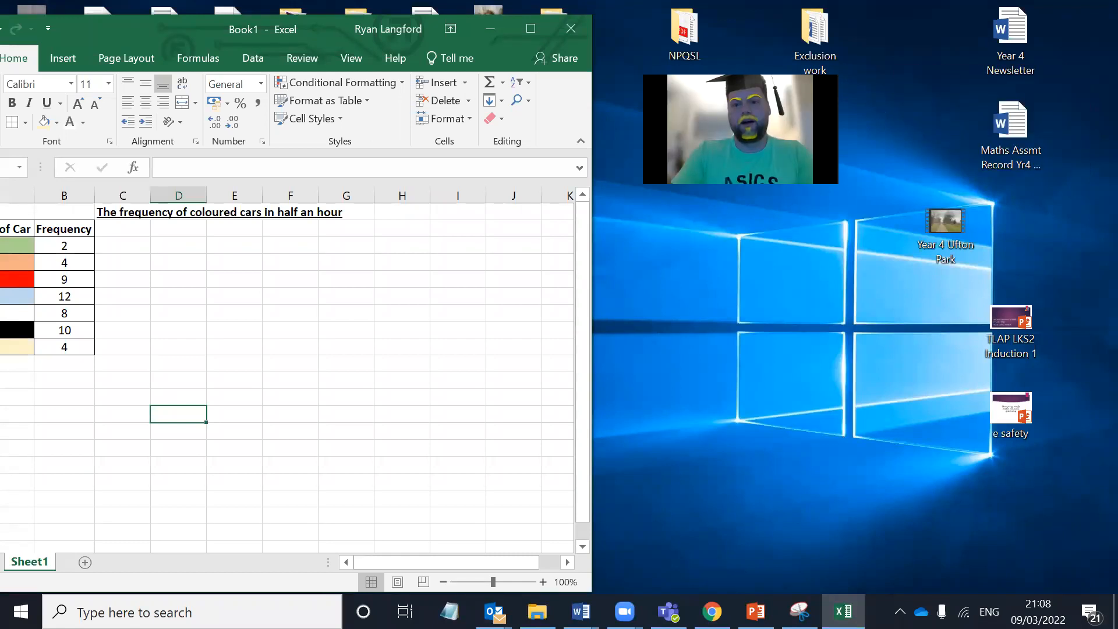
{"action": "left_click_drag", "start_coordinate": [842, 191], "coordinate": [988, 312]}
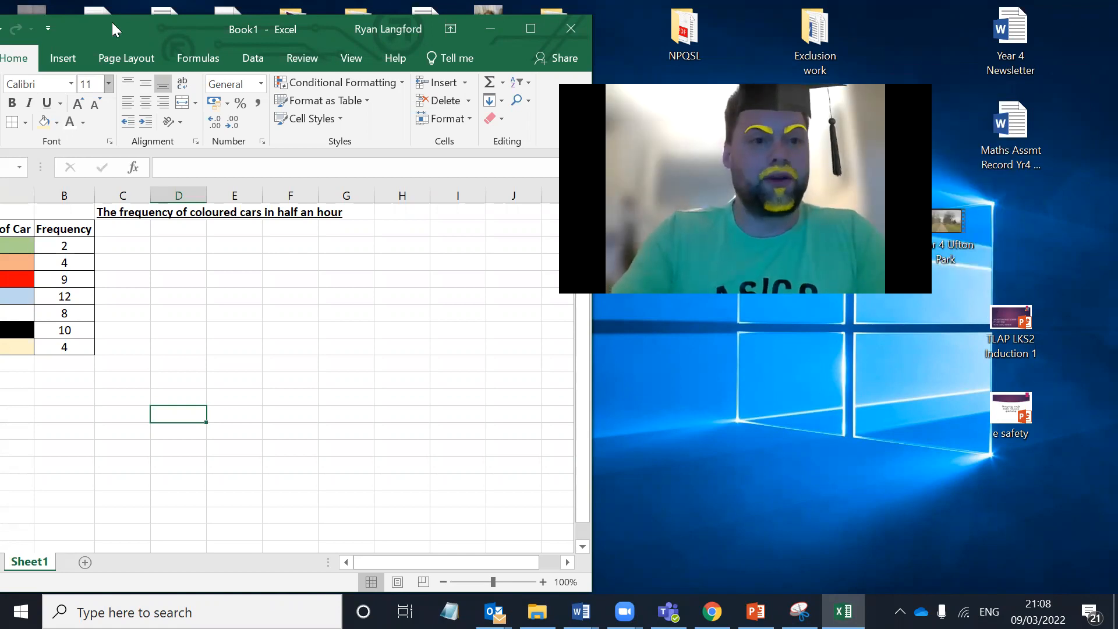
{"action": "left_click_drag", "start_coordinate": [112, 25], "coordinate": [194, 36]}
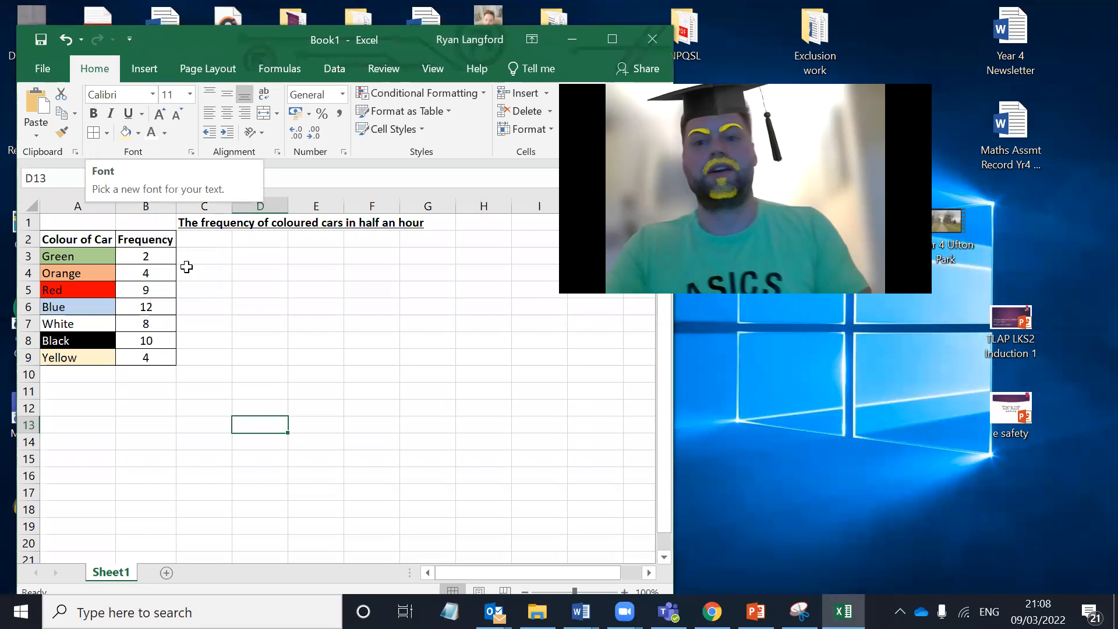